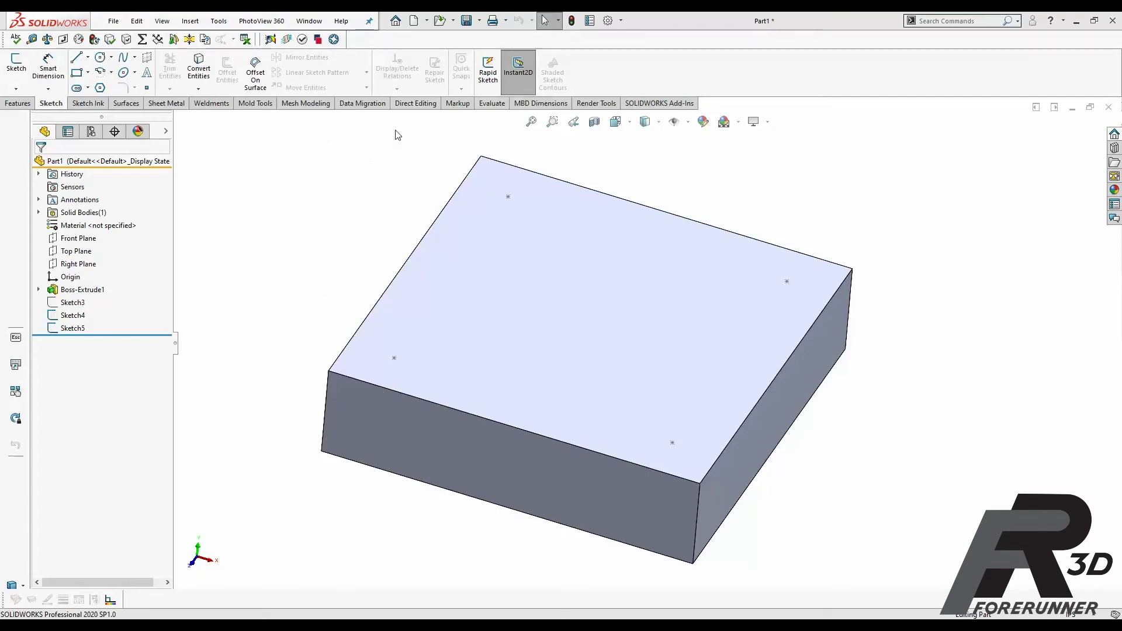
- Start the Hole Wizard and specify an ANSI Inch straight tap hole, size #10-32
click(17, 103)
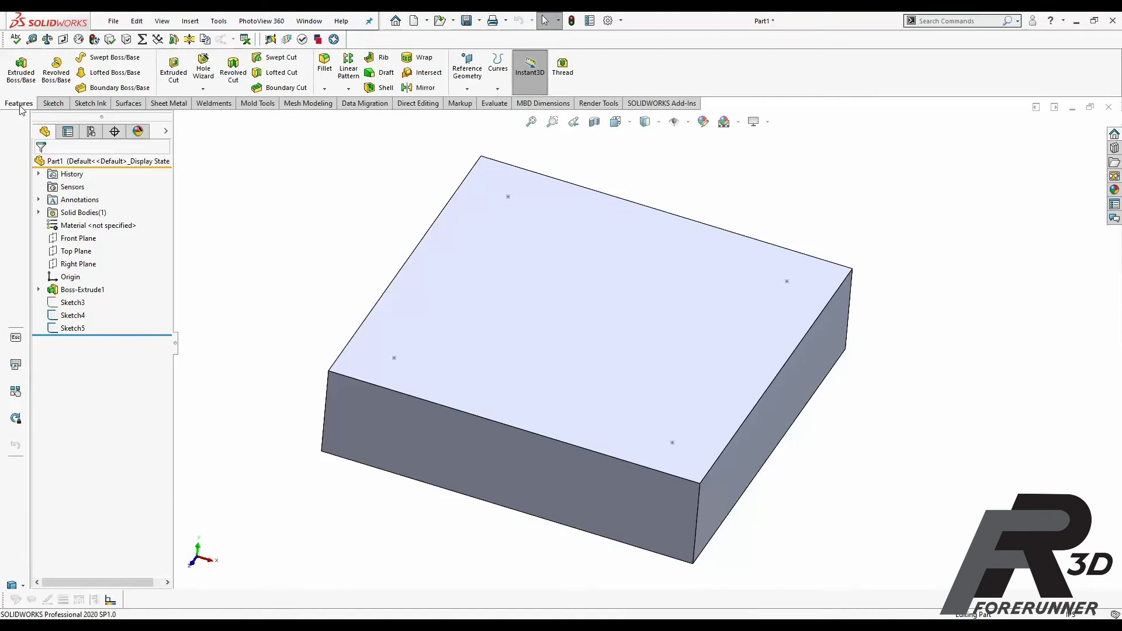
click(203, 67)
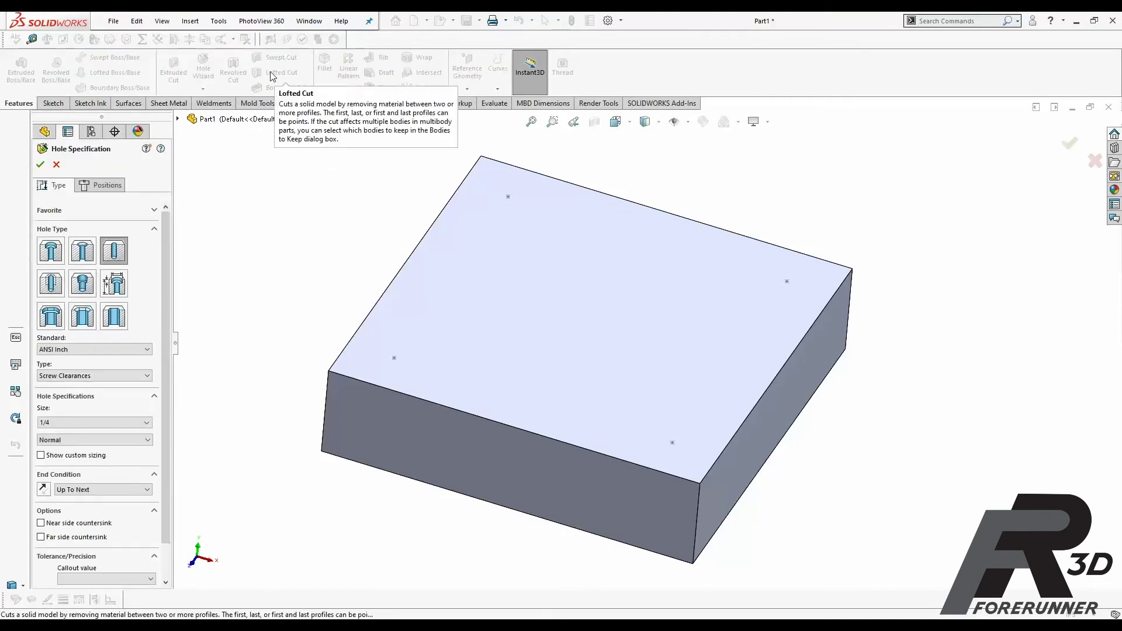
click(121, 258)
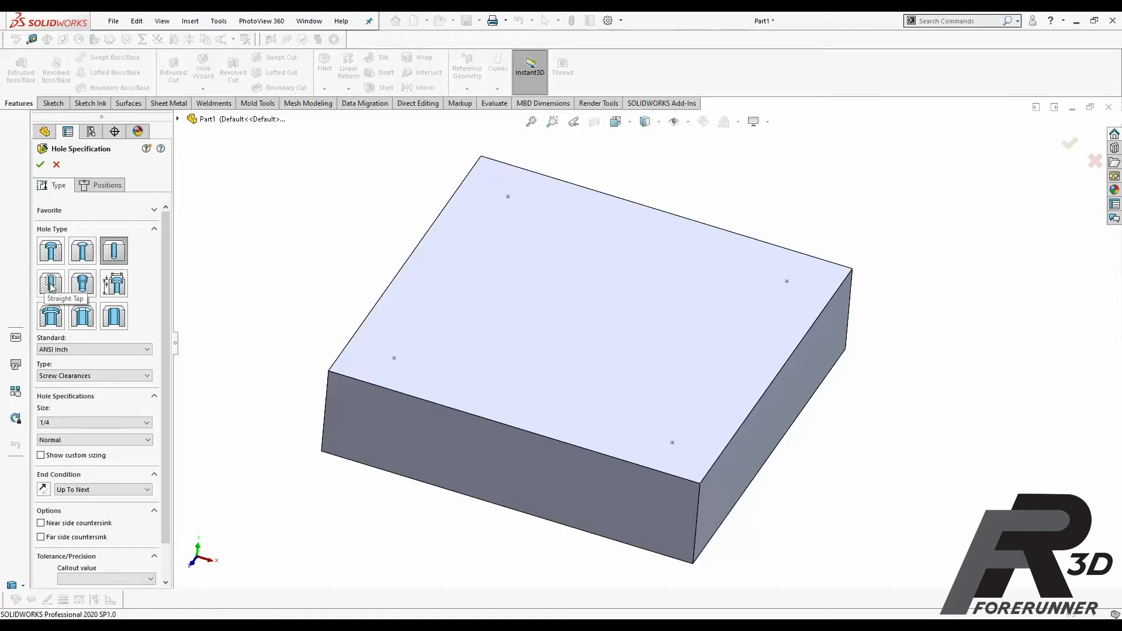
click(51, 286)
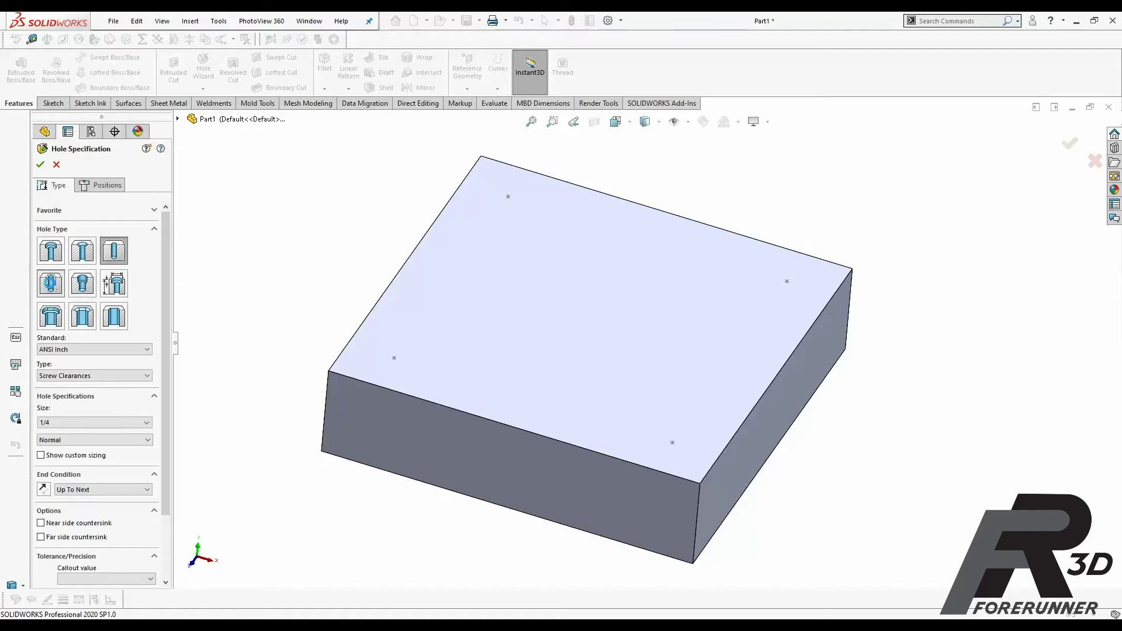
click(124, 424)
click(148, 435)
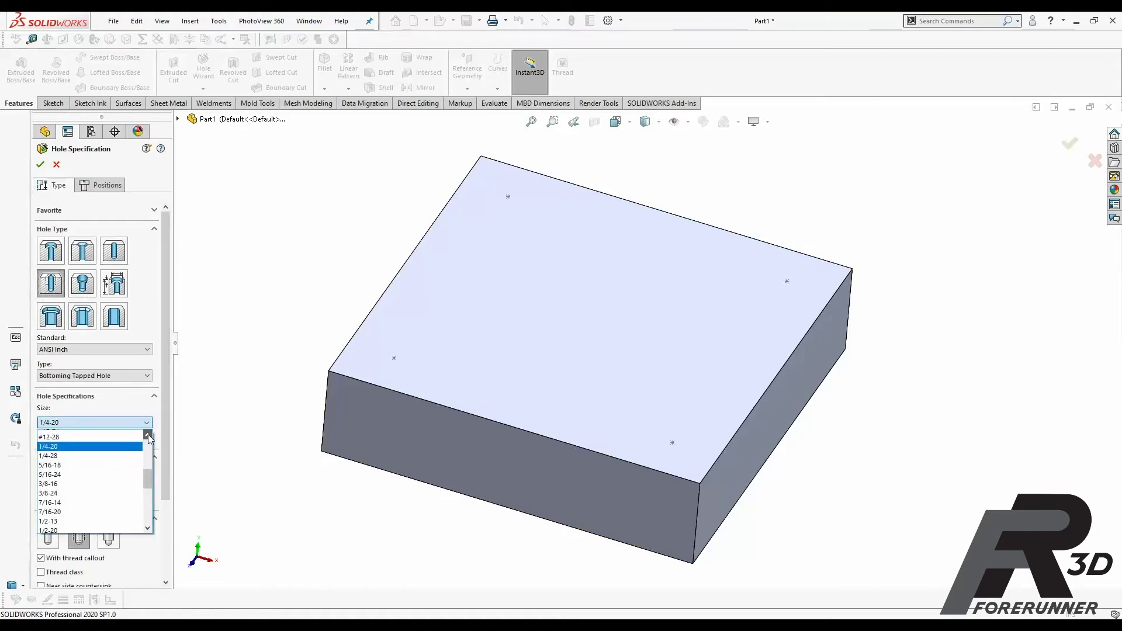
click(147, 435)
click(148, 435)
click(148, 435)
click(148, 436)
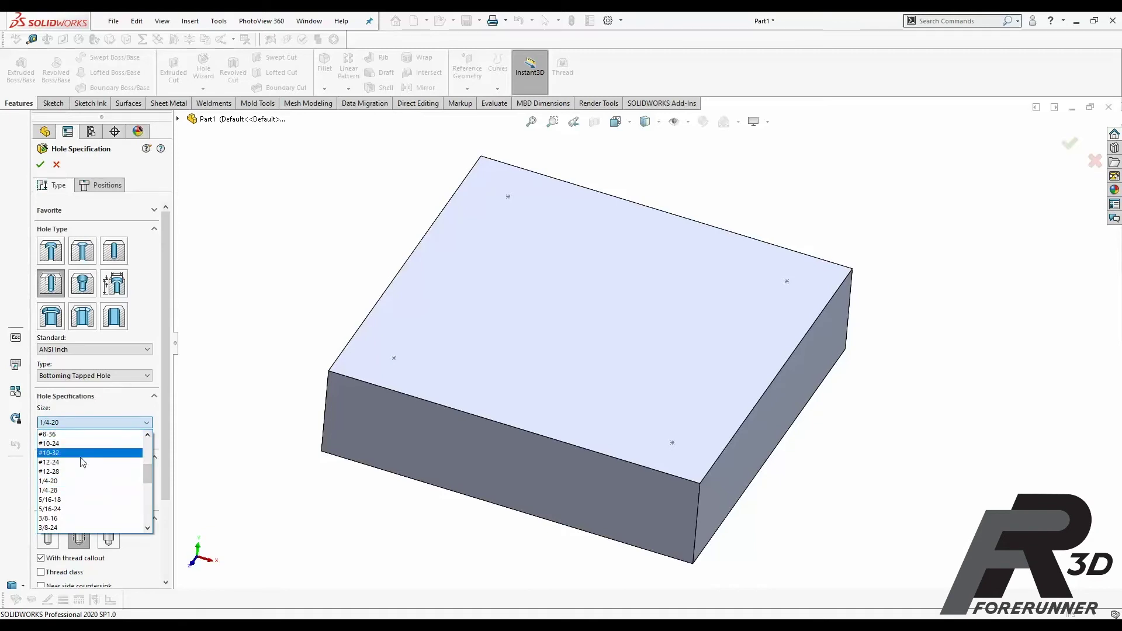
click(65, 456)
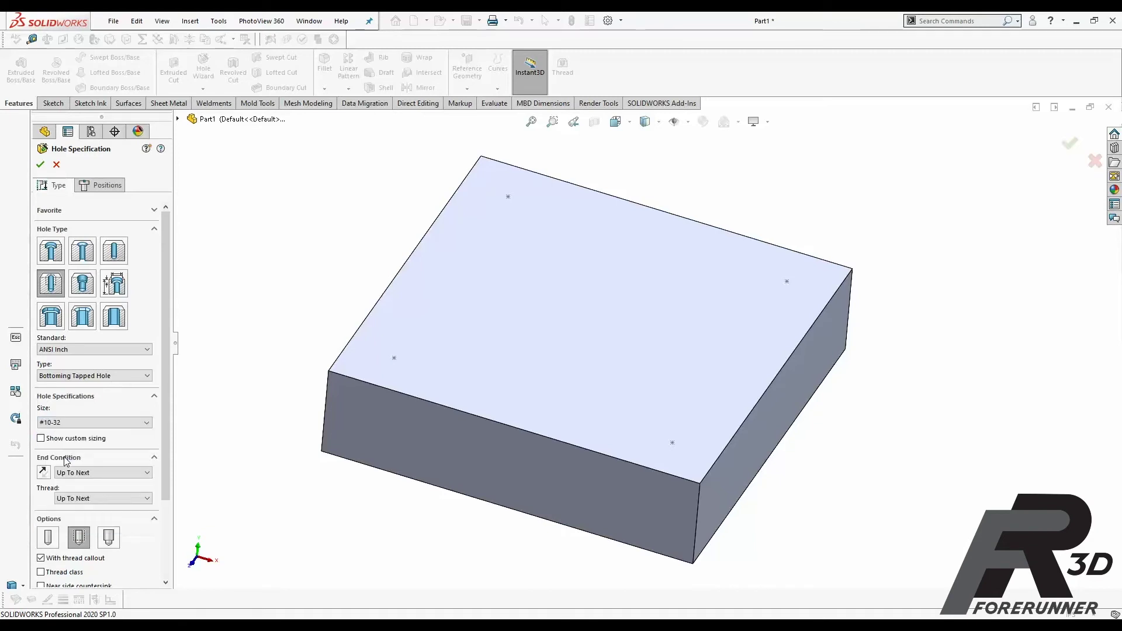
- Position the tapped hole on the existing sketch point nearest the front corner of the block's top face
click(108, 186)
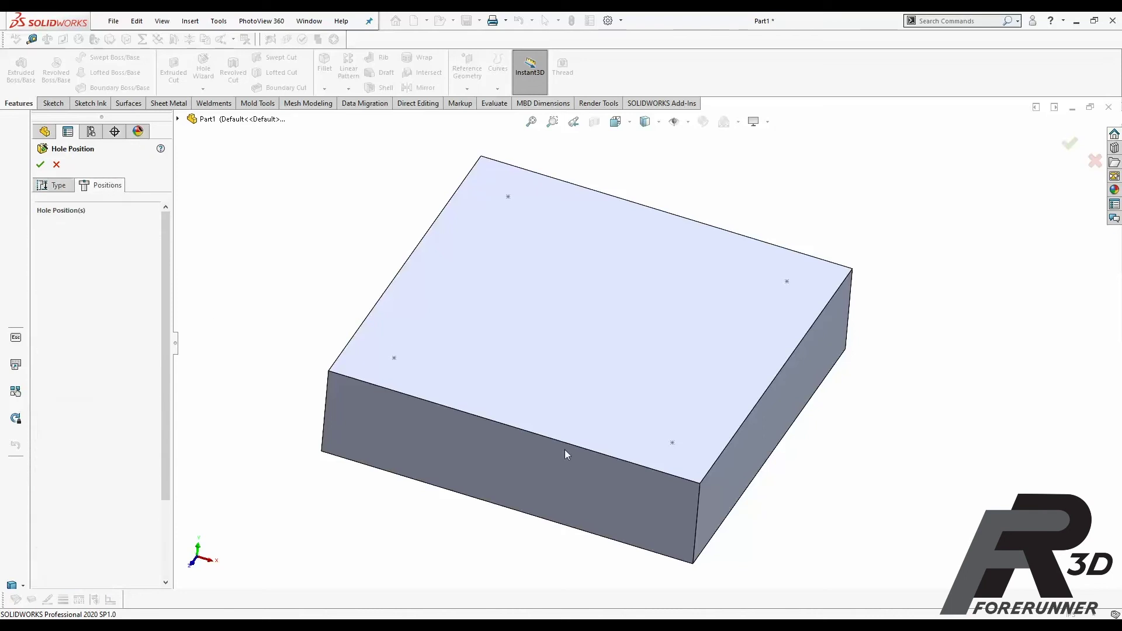
click(672, 445)
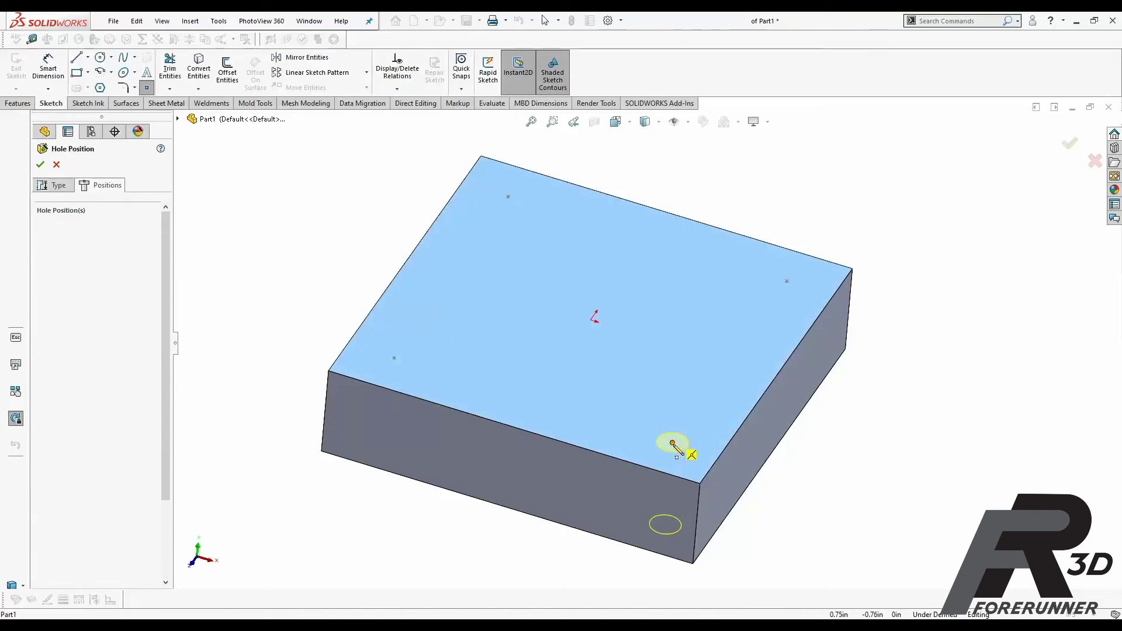
click(672, 444)
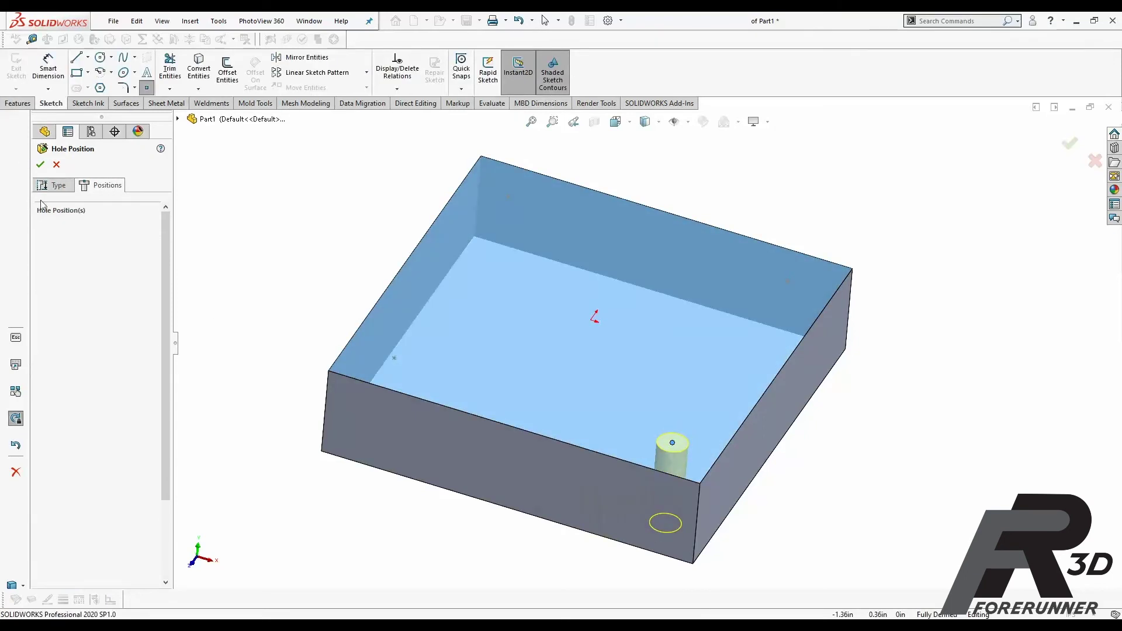
- Use the cosmetic thread option with thread callout for the tapped hole and create it
click(56, 187)
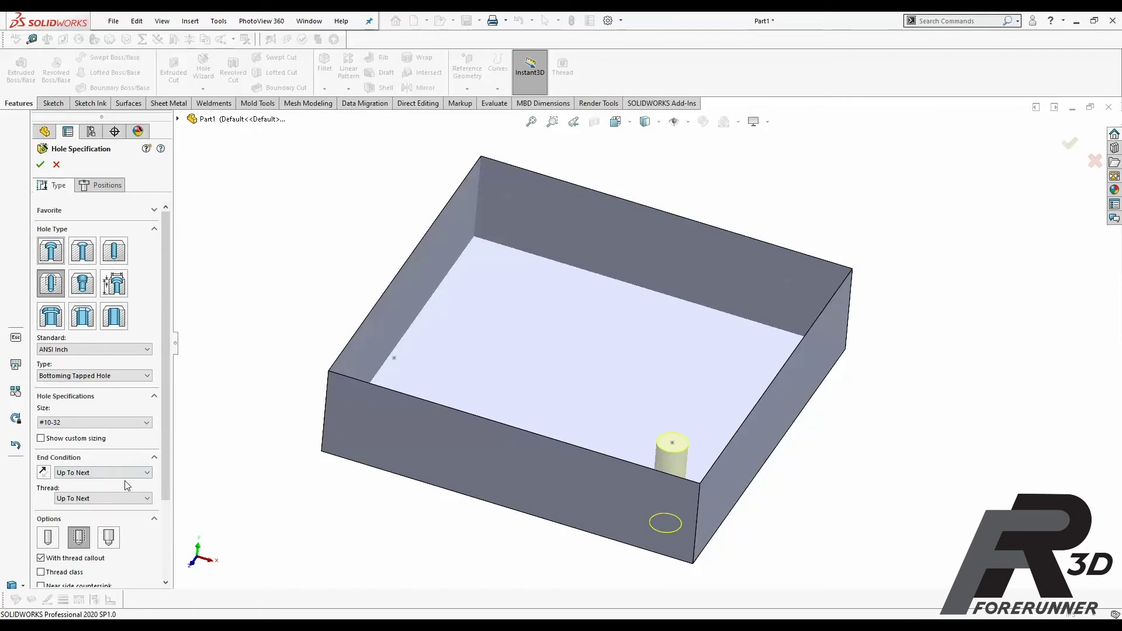
drag(166, 486, 166, 567)
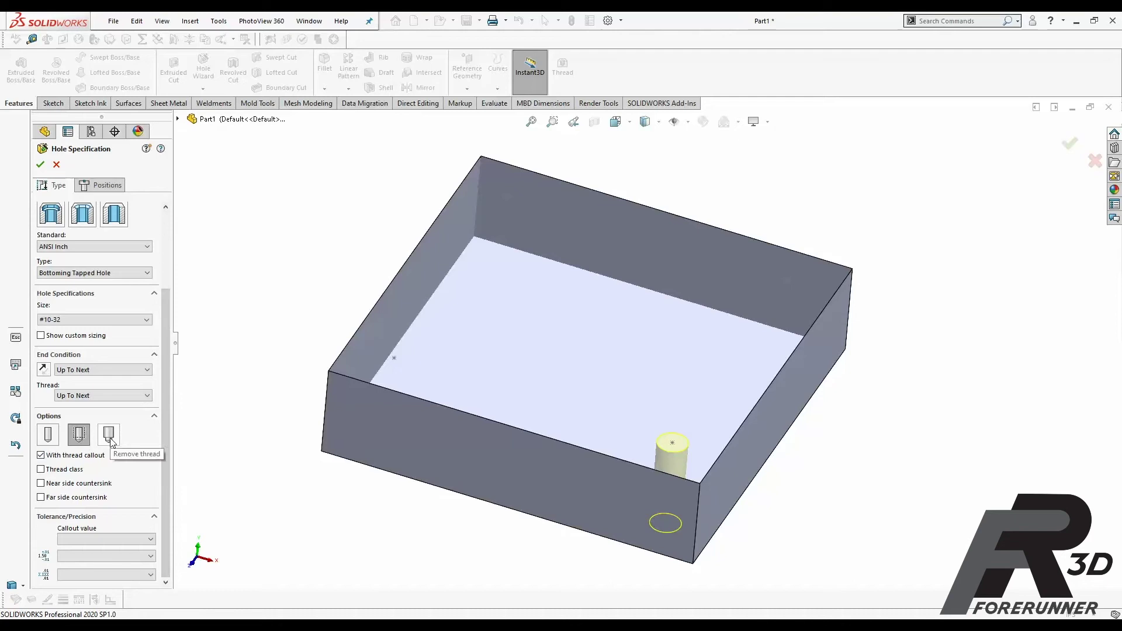
click(80, 439)
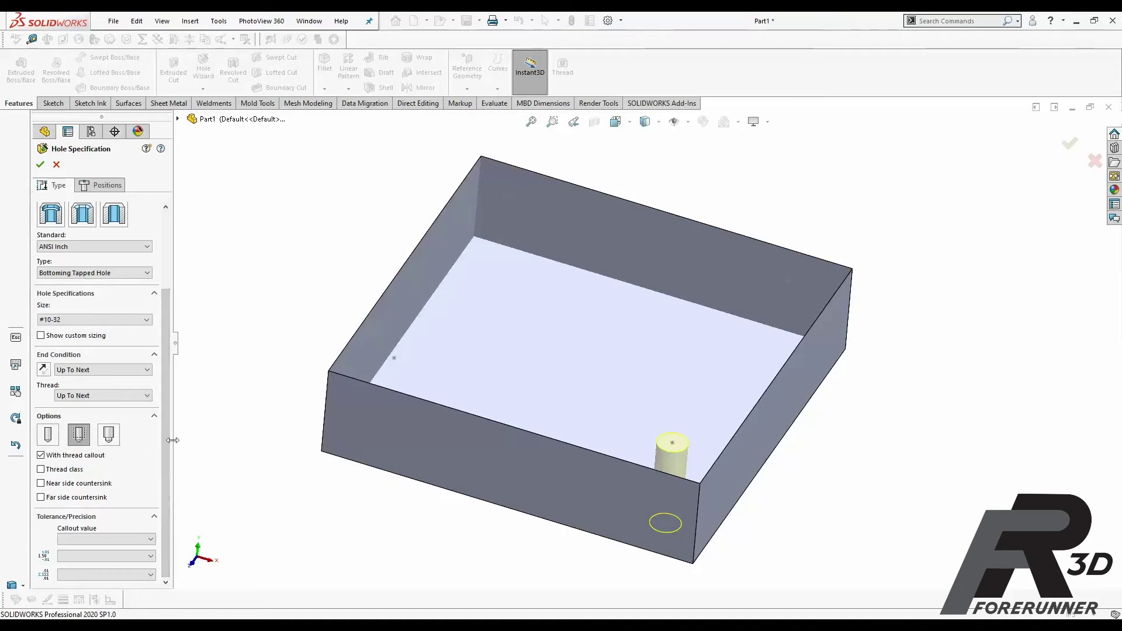
scroll(164, 414, up, 3)
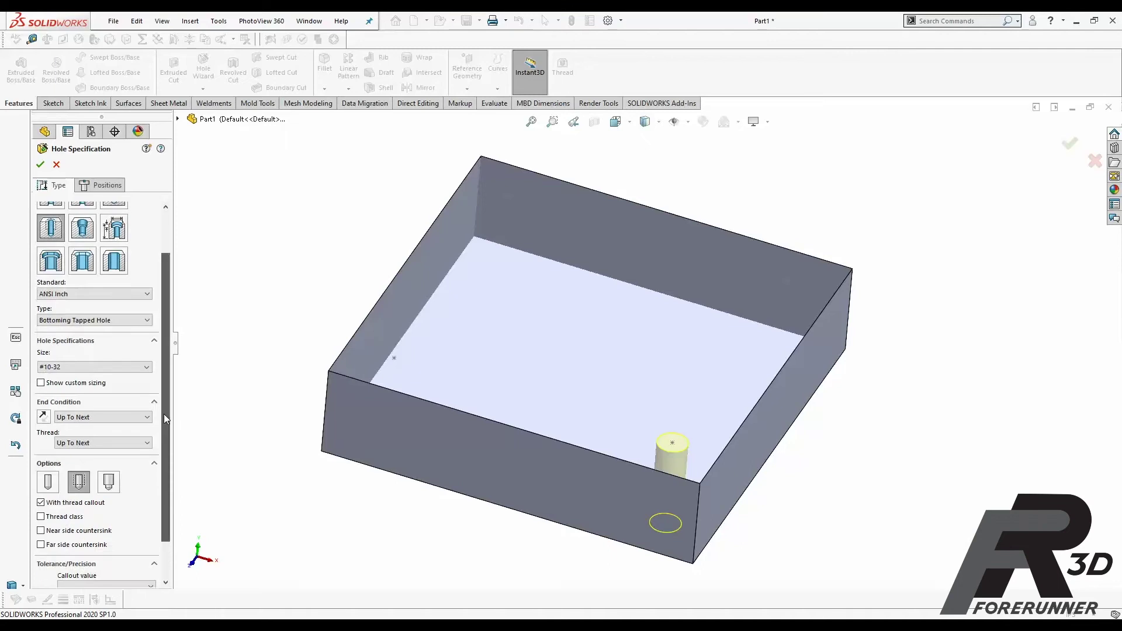
click(40, 167)
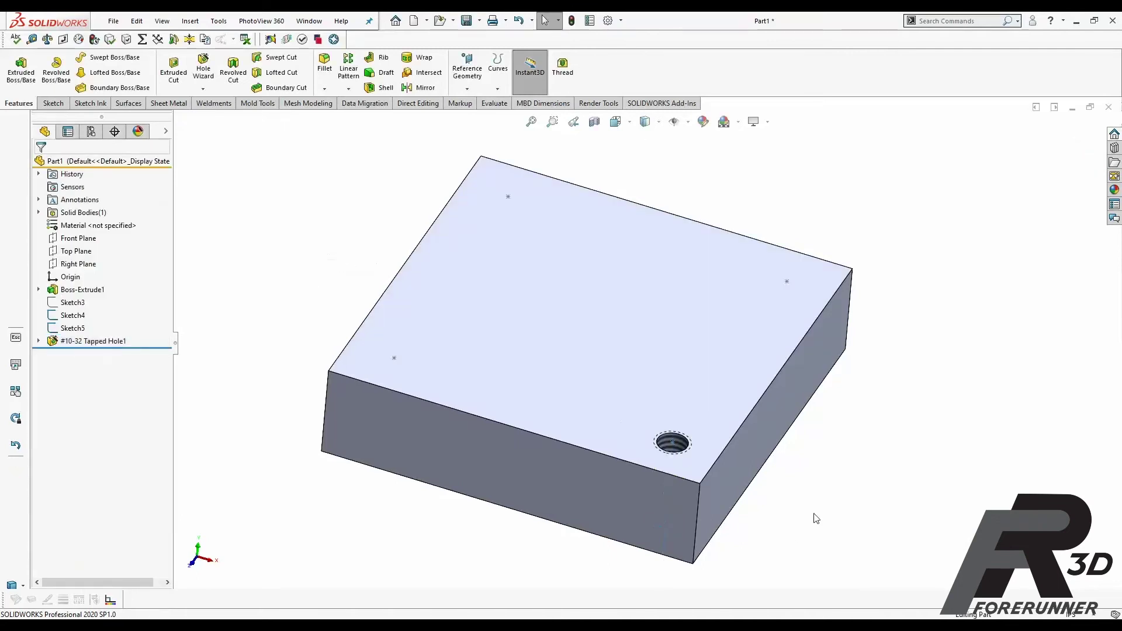
- Examine the cosmetic thread and the entry edge of the tapped hole from several angles
scroll(789, 521, down, 4)
middle_drag(595, 367, 609, 311)
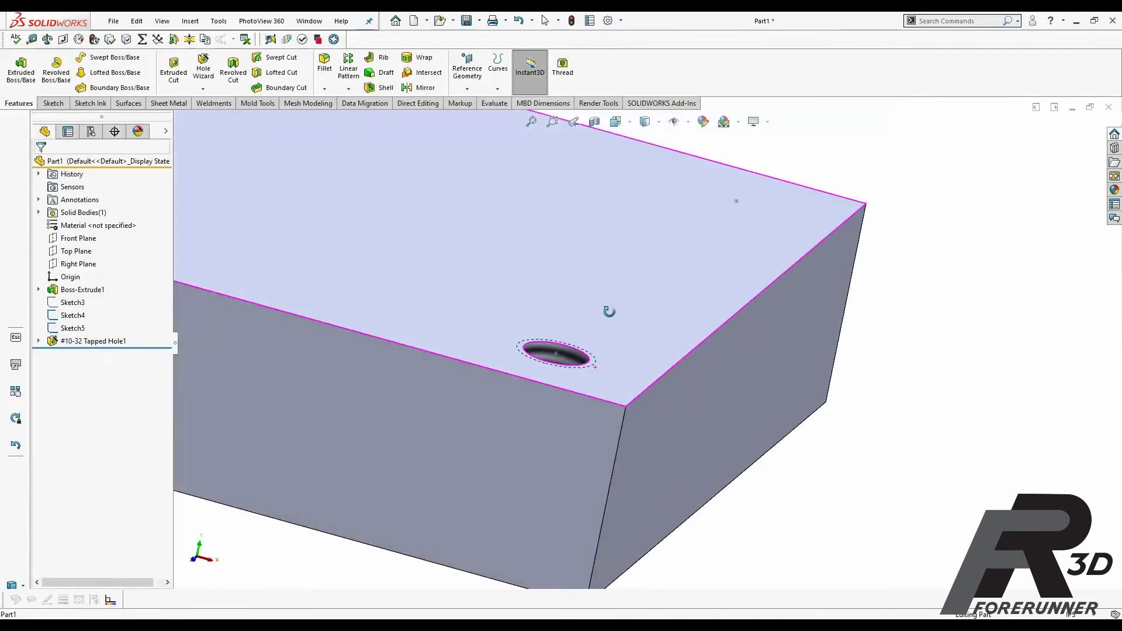
scroll(610, 311, up, 3)
middle_drag(602, 451, 626, 465)
middle_drag(667, 307, 616, 415)
scroll(609, 442, up, 2)
scroll(607, 418, down, 4)
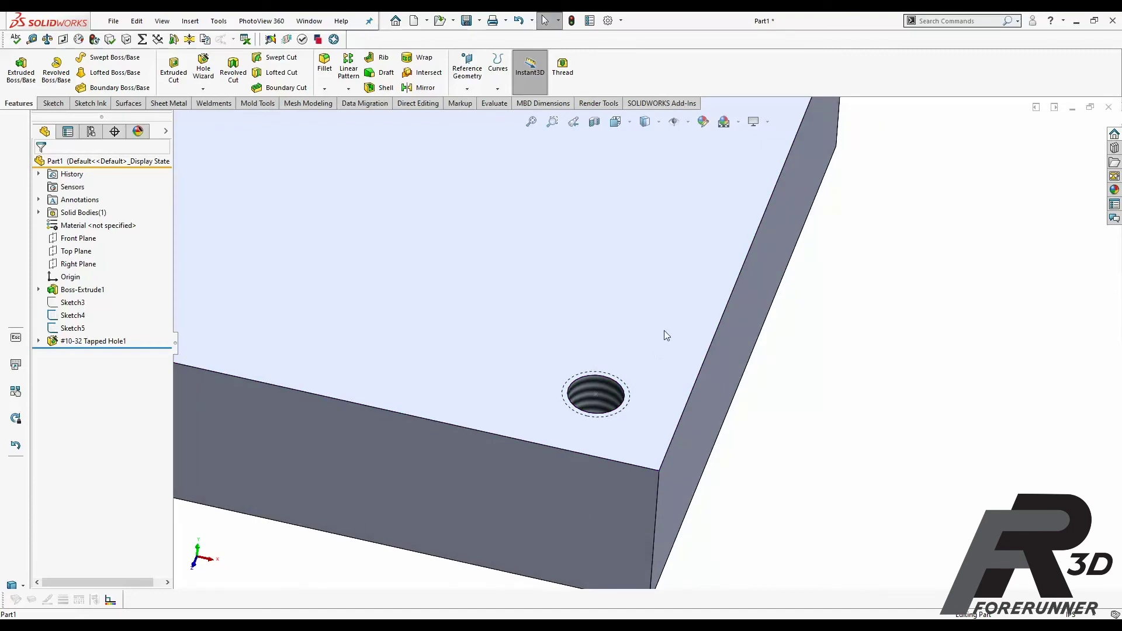
scroll(610, 383, up, 4)
scroll(610, 383, down, 6)
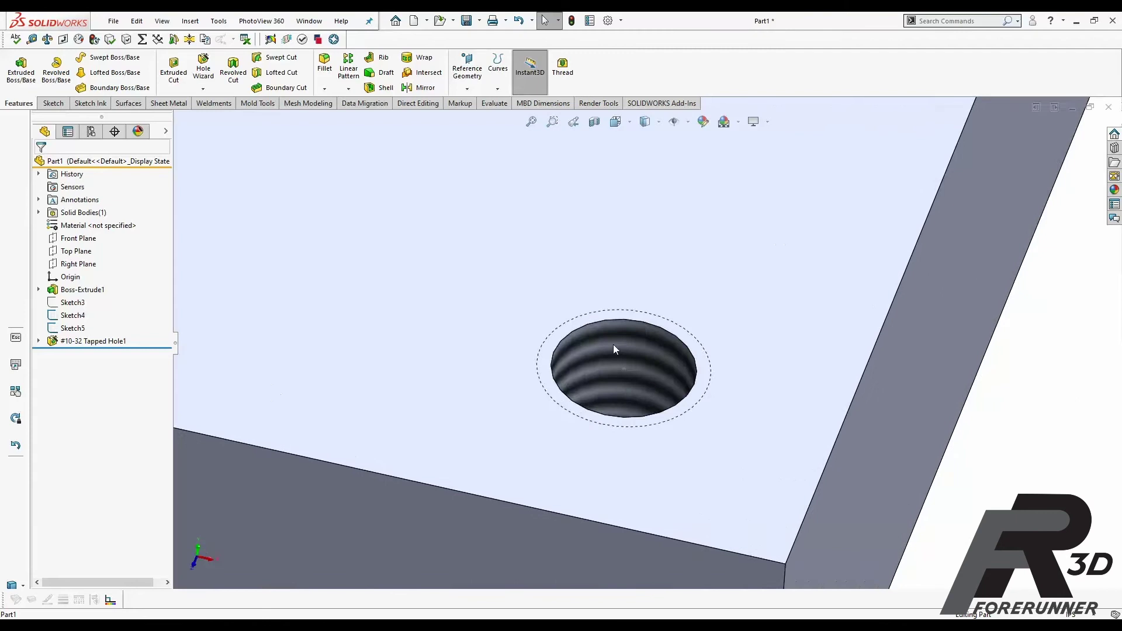
scroll(613, 345, up, 10)
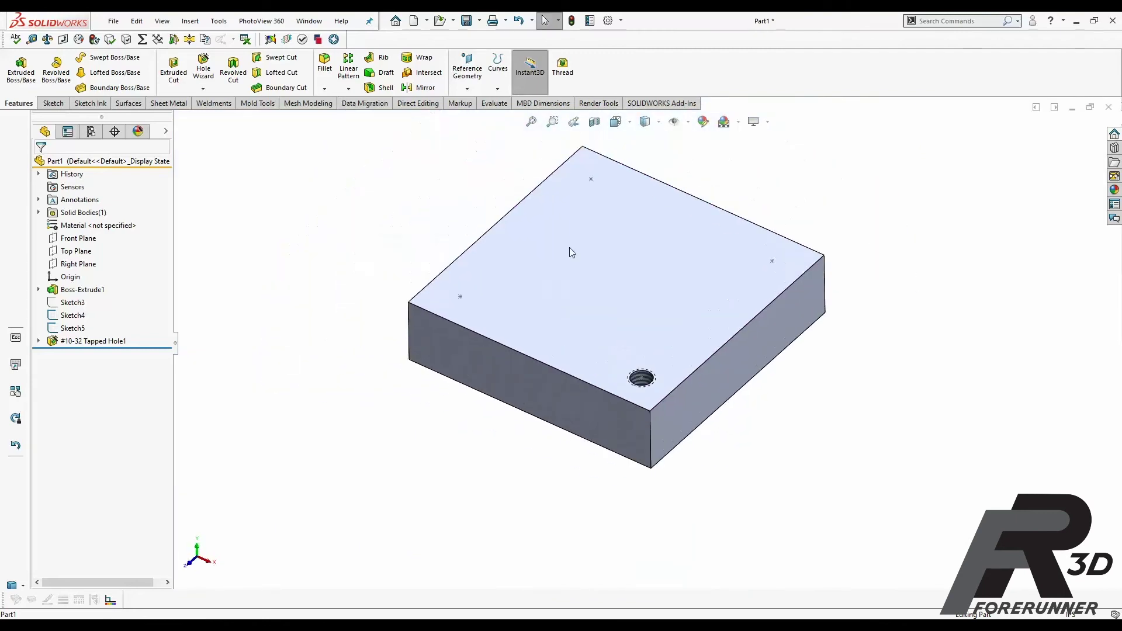
scroll(573, 252, down, 5)
scroll(678, 290, up, 2)
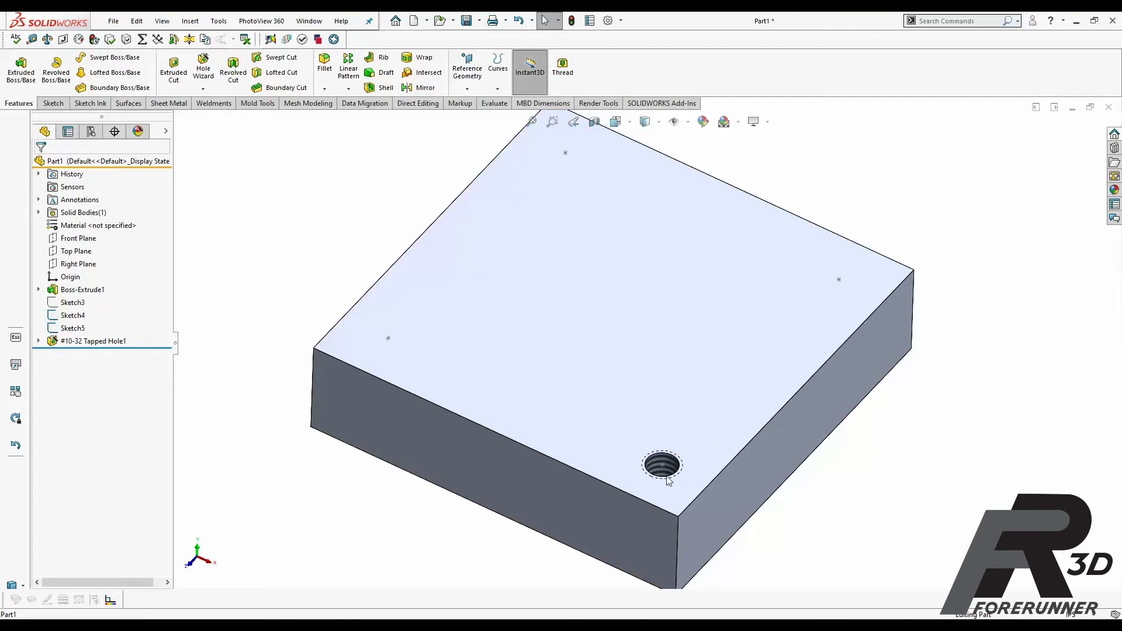
scroll(670, 480, up, 2)
scroll(637, 426, down, 2)
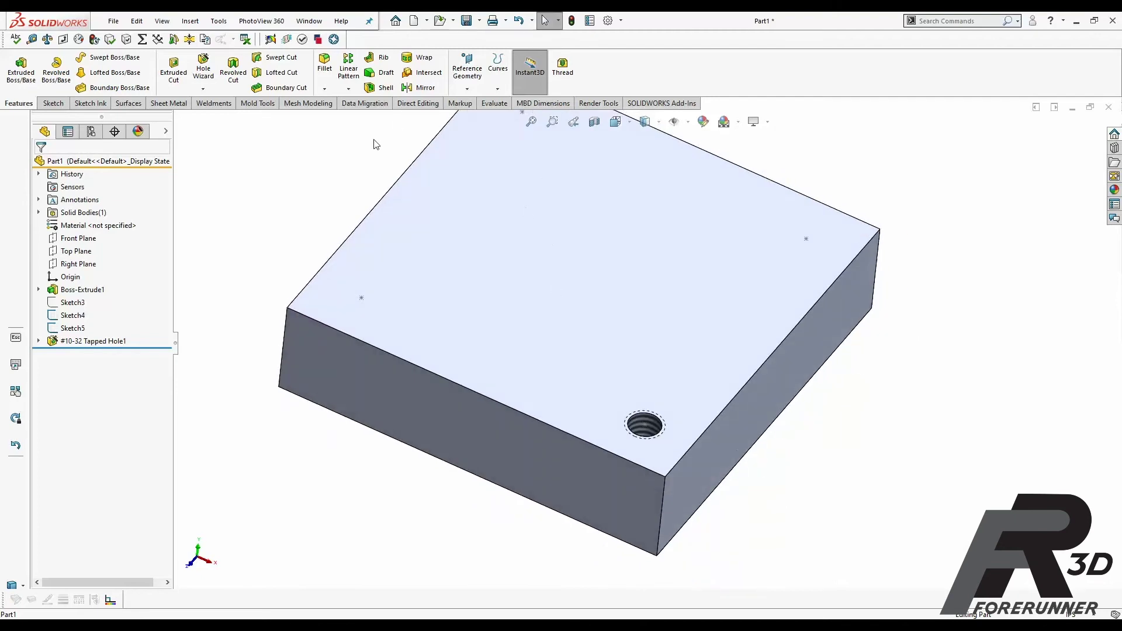
scroll(693, 416, down, 2)
scroll(693, 416, up, 1)
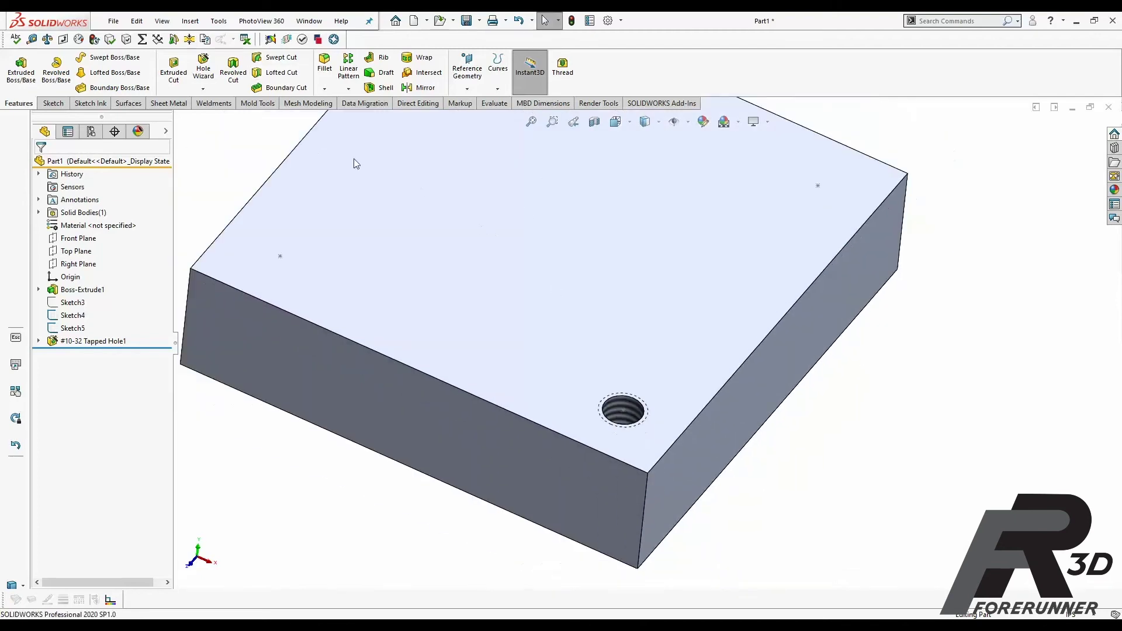
- Start a chamfer on the tapped hole's top edge and set its distance to 0.025 in
click(325, 89)
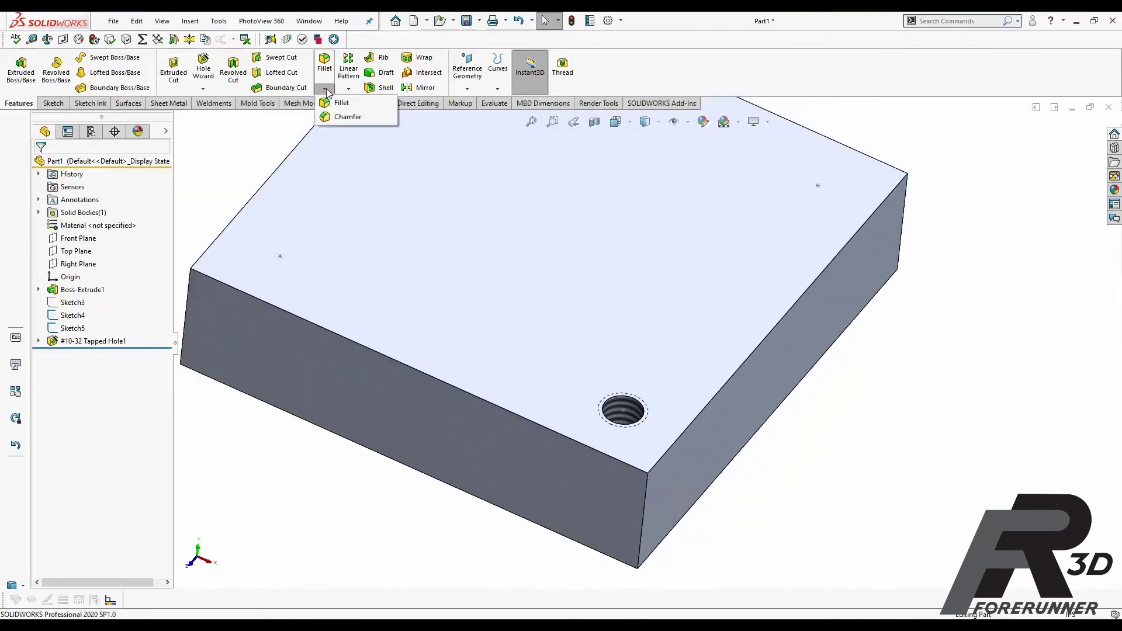
click(348, 117)
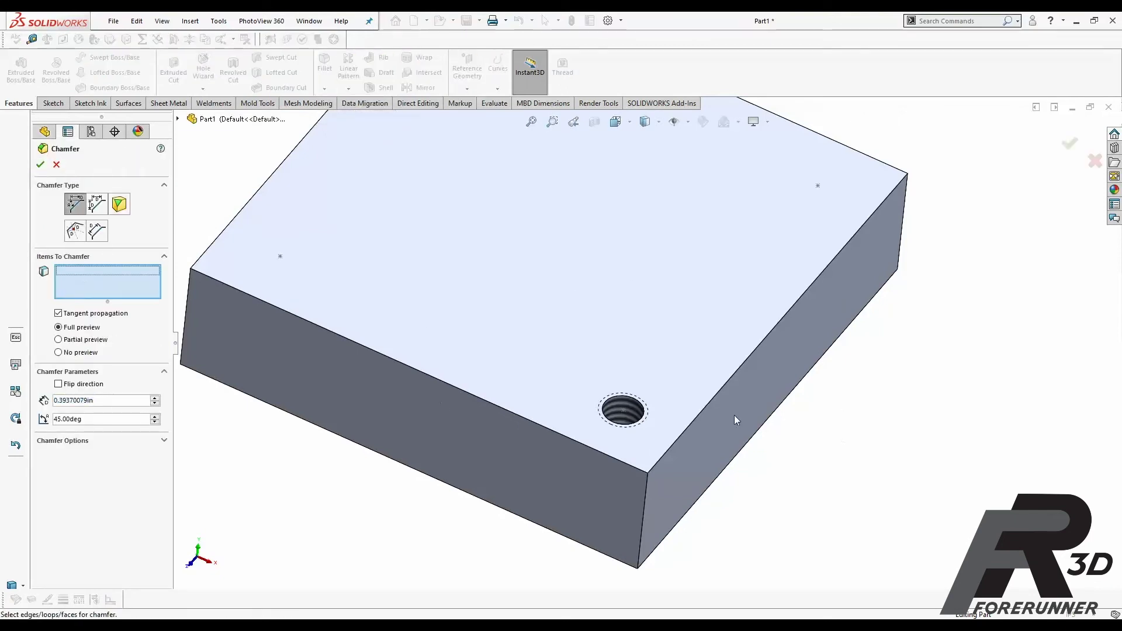
scroll(672, 409, down, 5)
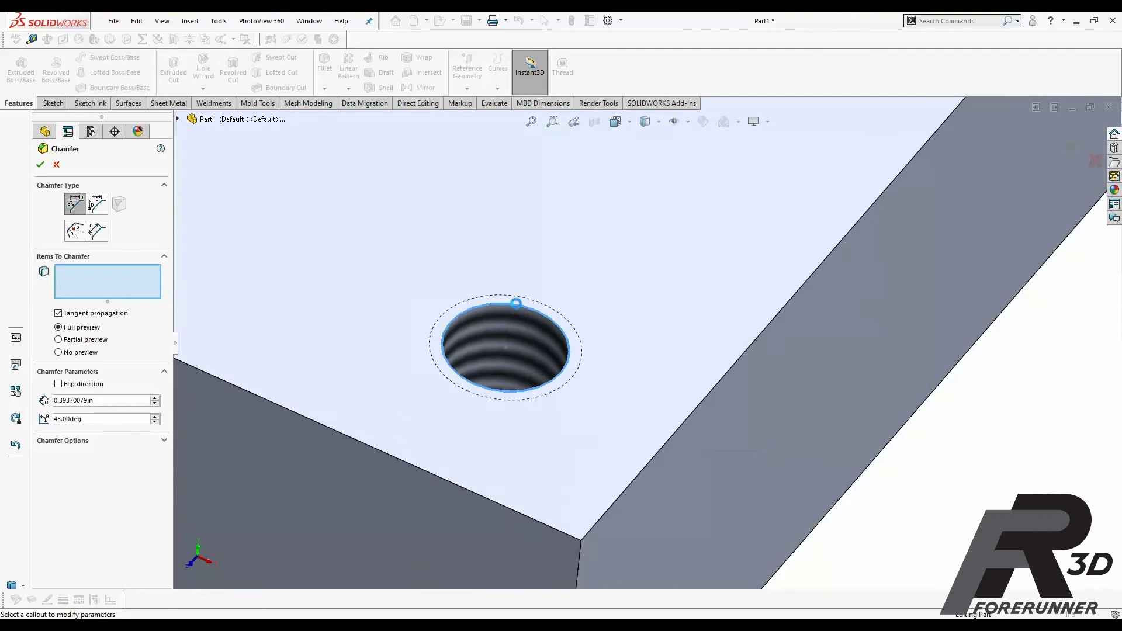
click(516, 304)
double_click(92, 401)
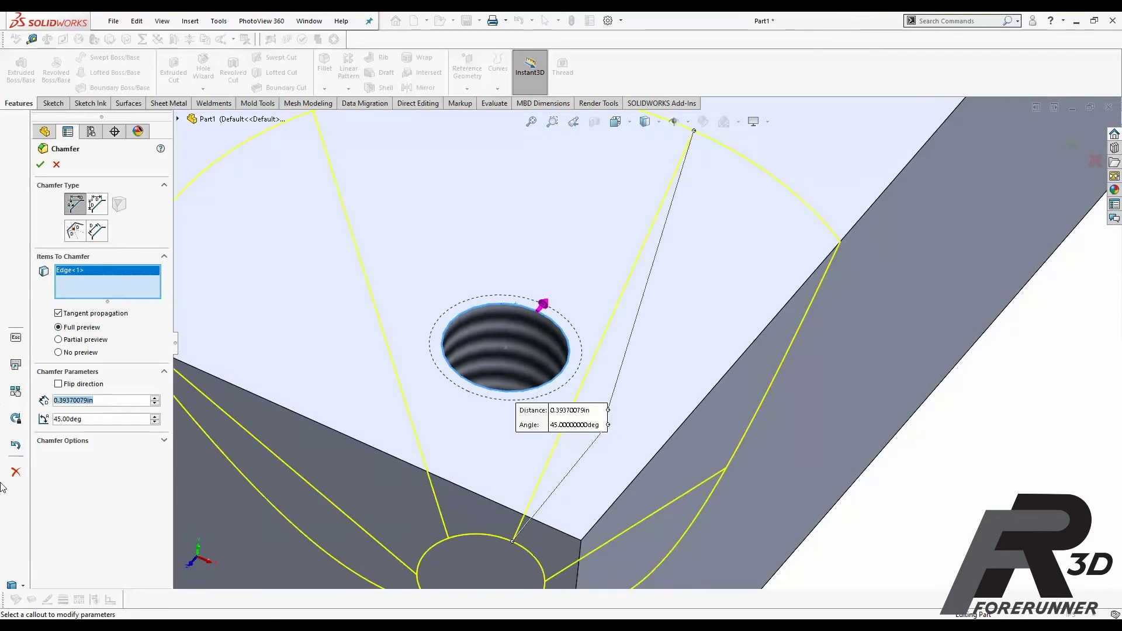
text(0.05)
key(Return)
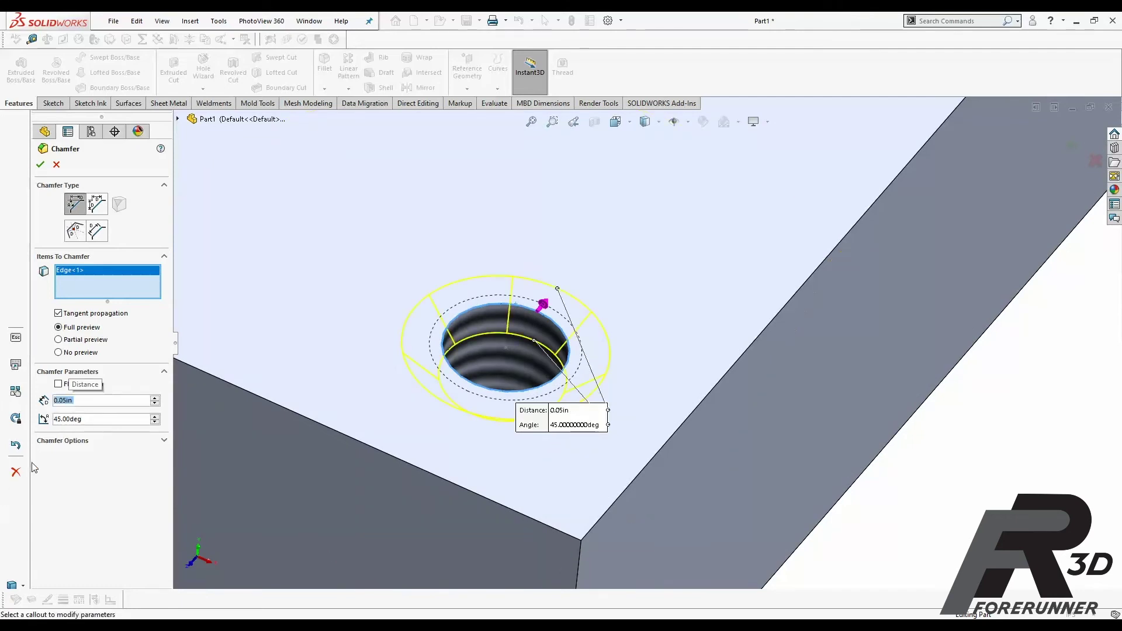
text(0.025)
key(Return)
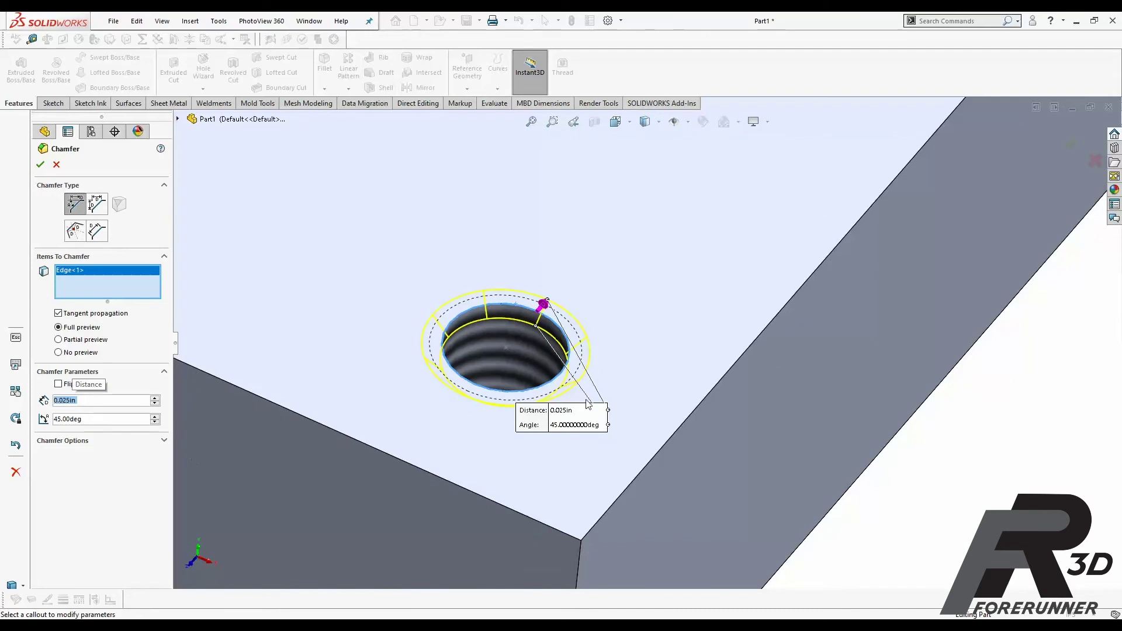
- Add the tapped hole's bottom edge on the underside of the block to the same chamfer
scroll(612, 363, up, 2)
middle_drag(613, 363, 644, 356)
click(602, 501)
scroll(645, 295, down, 3)
middle_drag(597, 395, 599, 476)
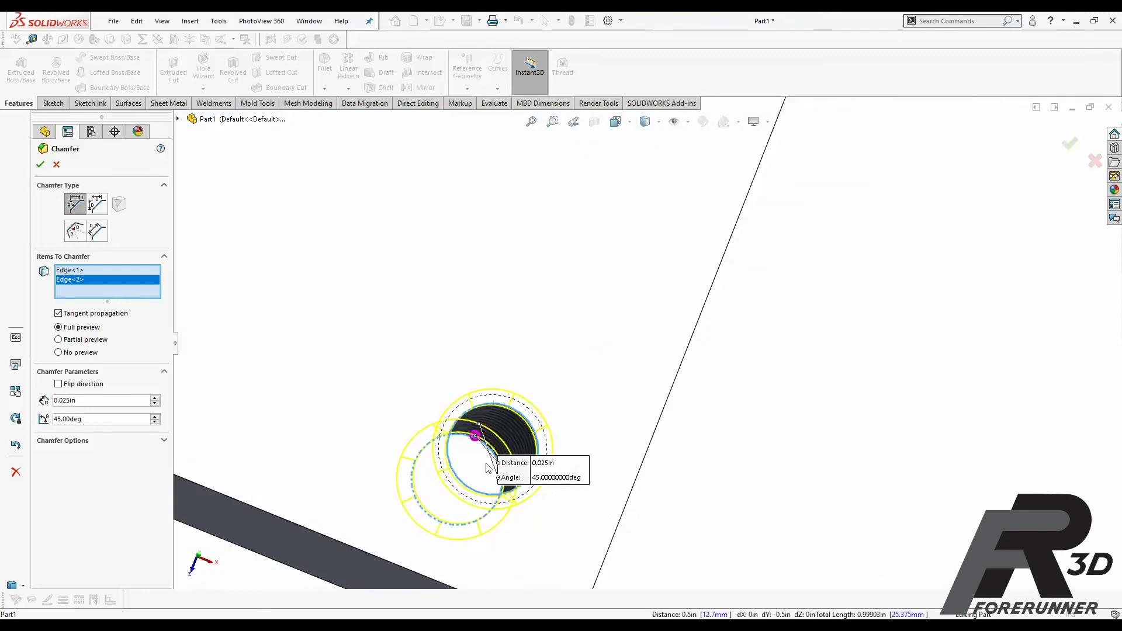
middle_drag(486, 464, 471, 355)
middle_drag(441, 233, 540, 321)
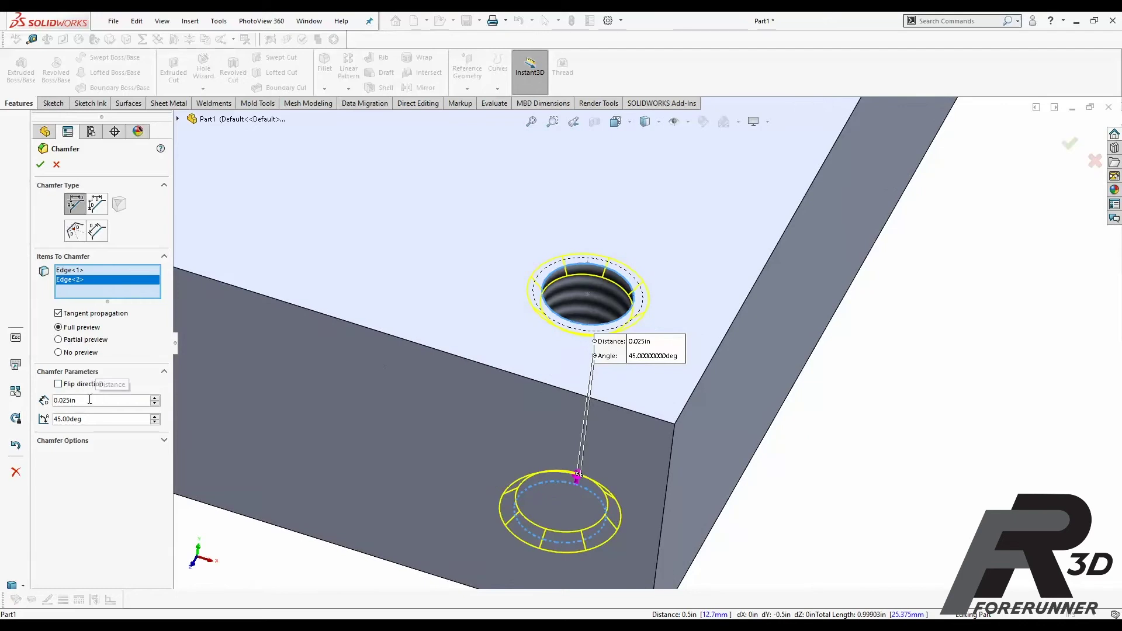
- Check the chamfer preview on both ends of the tapped hole and apply the chamfer
double_click(64, 400)
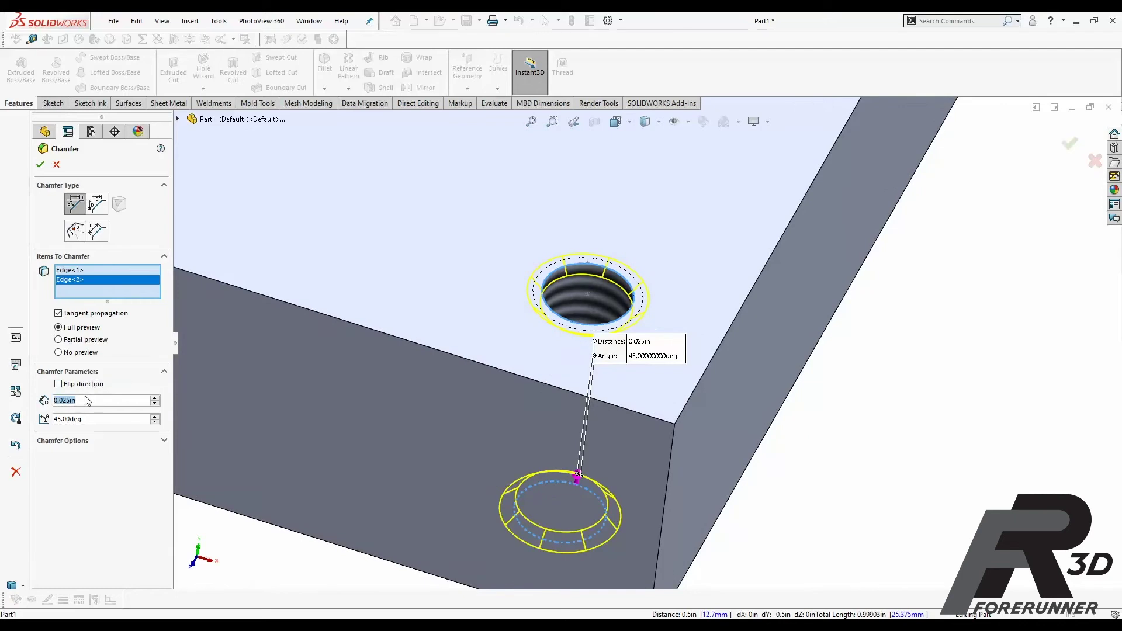
scroll(543, 377, up, 1)
middle_drag(543, 377, 544, 358)
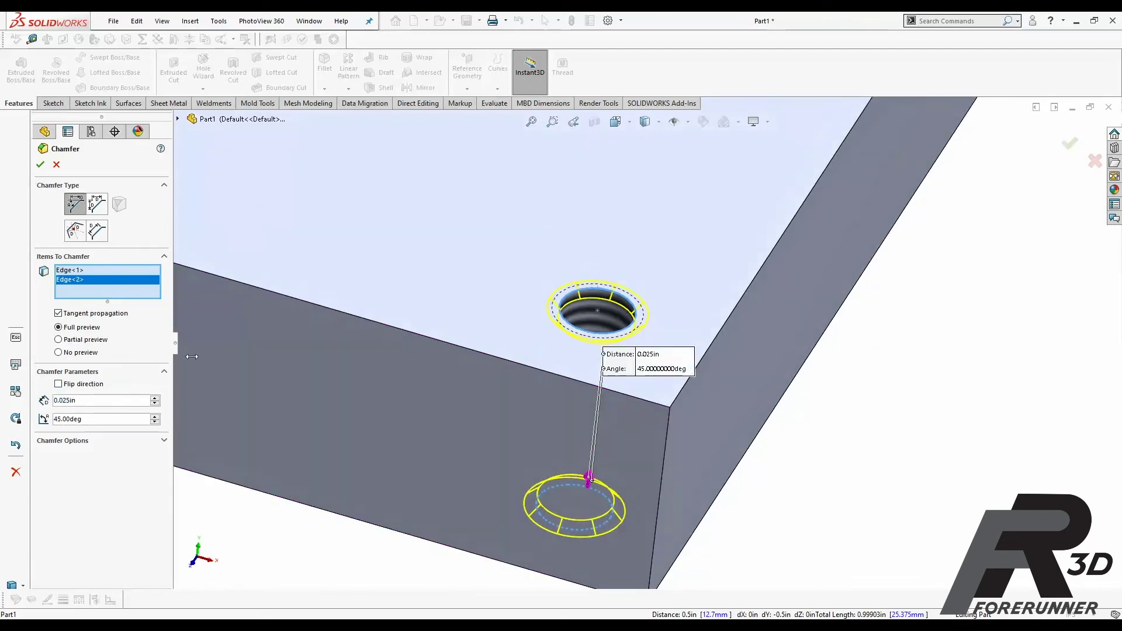
middle_drag(694, 318, 628, 333)
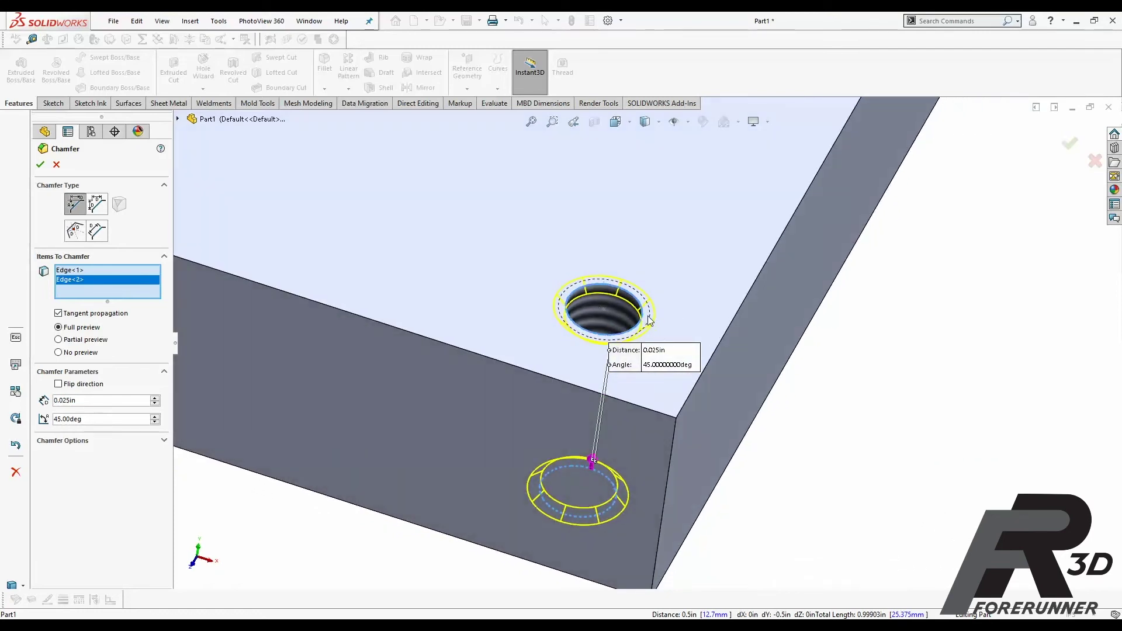
drag(83, 400, 53, 401)
middle_drag(664, 381, 409, 421)
scroll(667, 379, up, 1)
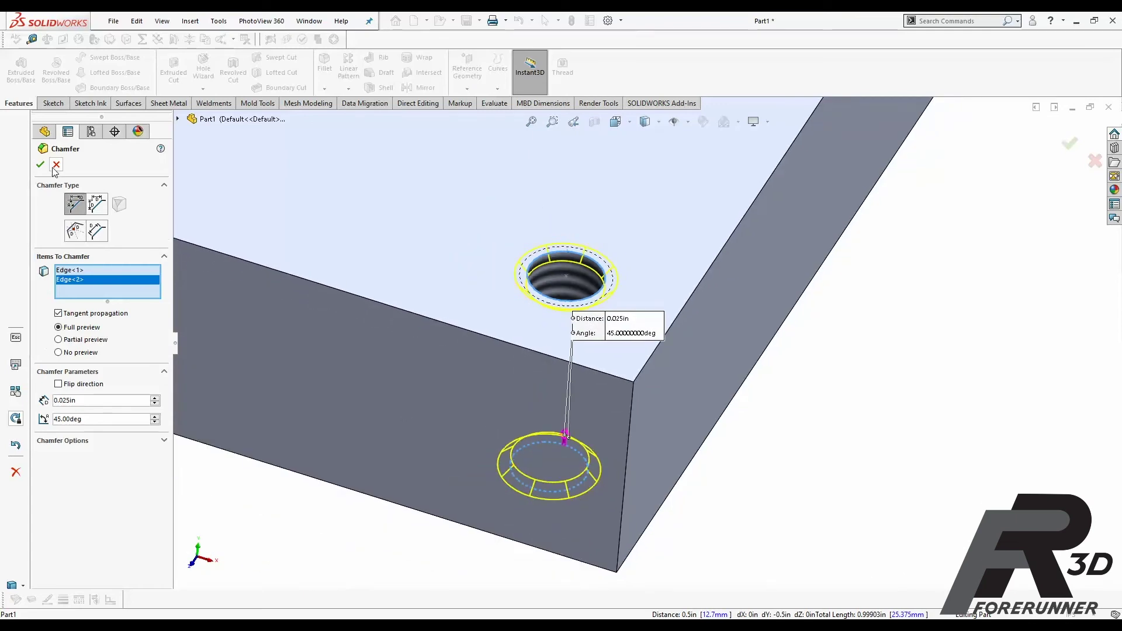
key(Return)
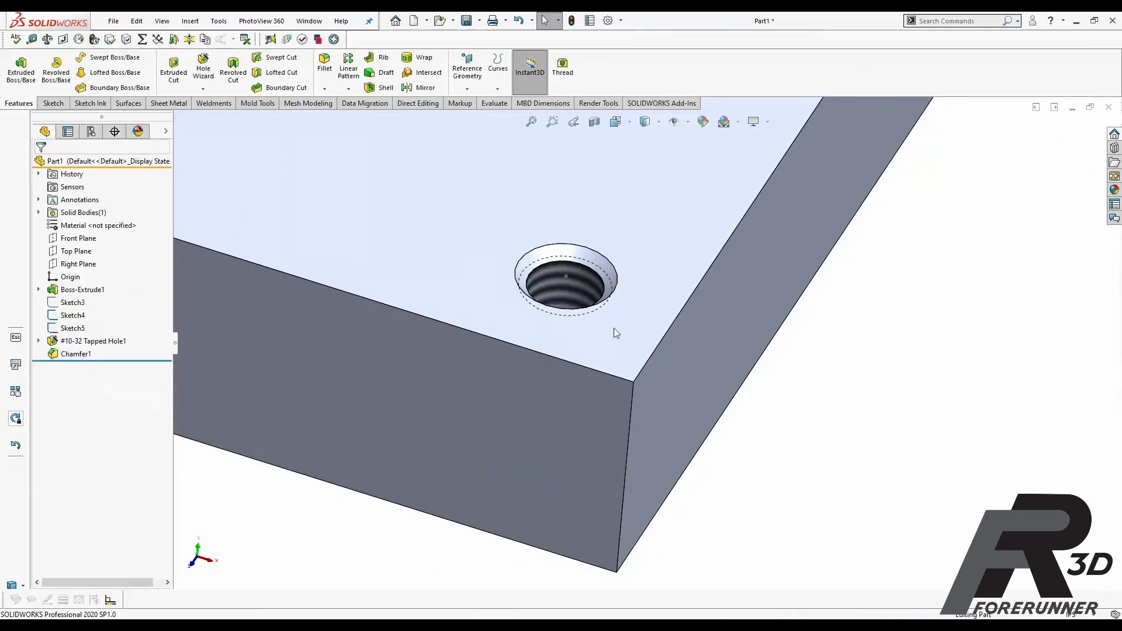
- Examine the chamfered top edge and the cosmetic thread inside the tapped hole from several angles and distances
middle_drag(912, 431, 603, 360)
scroll(578, 263, up, 2)
scroll(579, 263, up, 2)
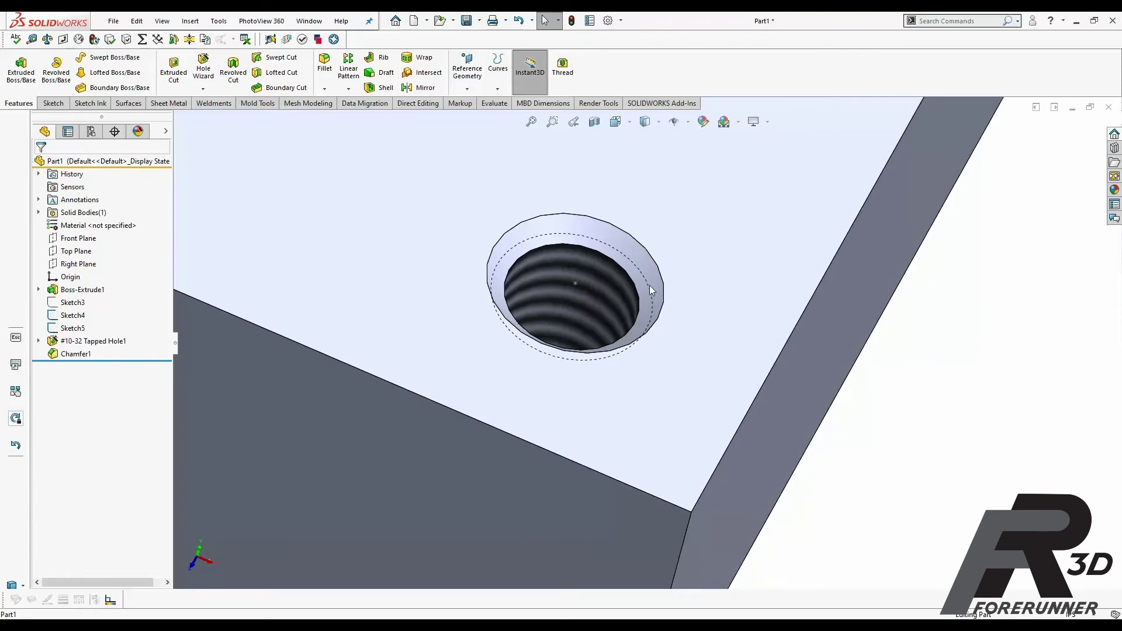
middle_drag(609, 334, 788, 387)
scroll(828, 417, down, 1)
scroll(621, 343, up, 3)
scroll(978, 416, down, 2)
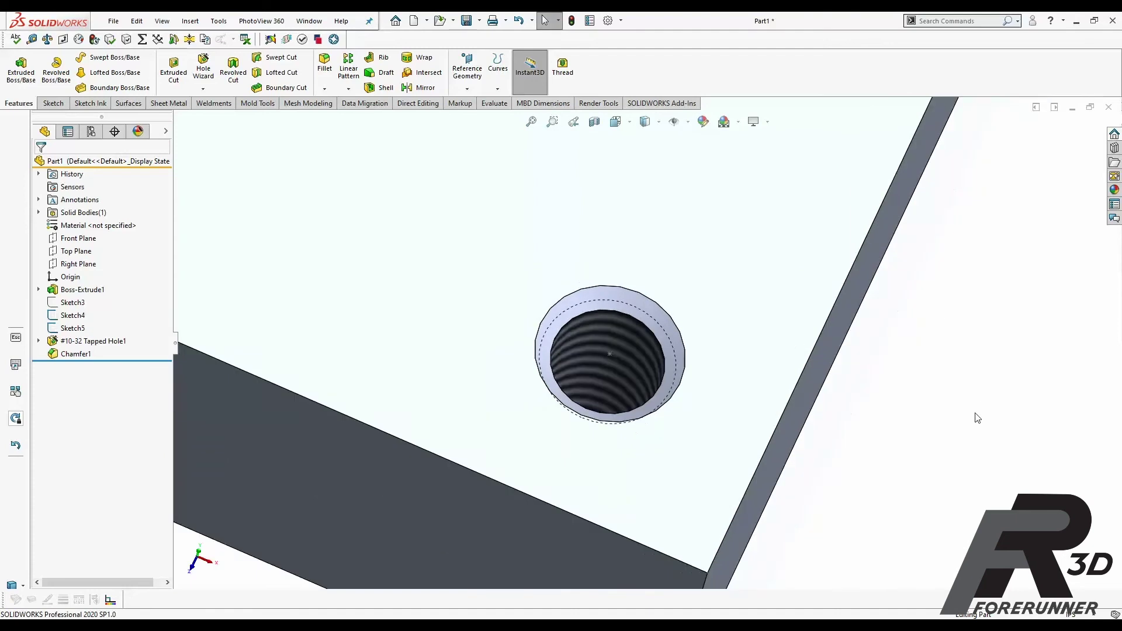
middle_drag(977, 417, 386, 369)
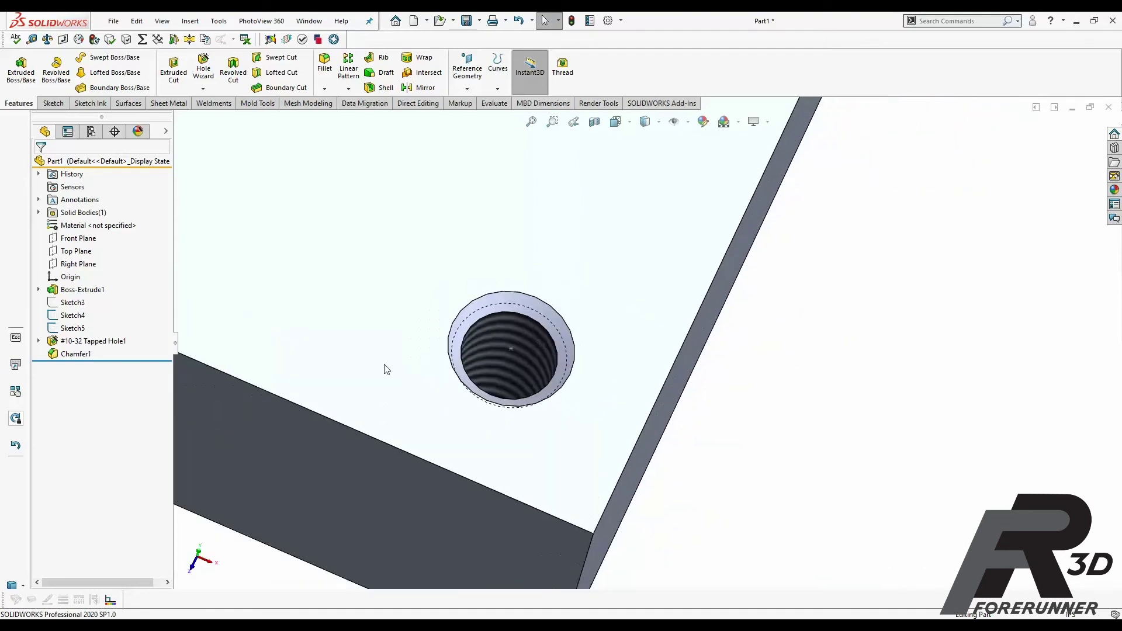
scroll(385, 369, down, 2)
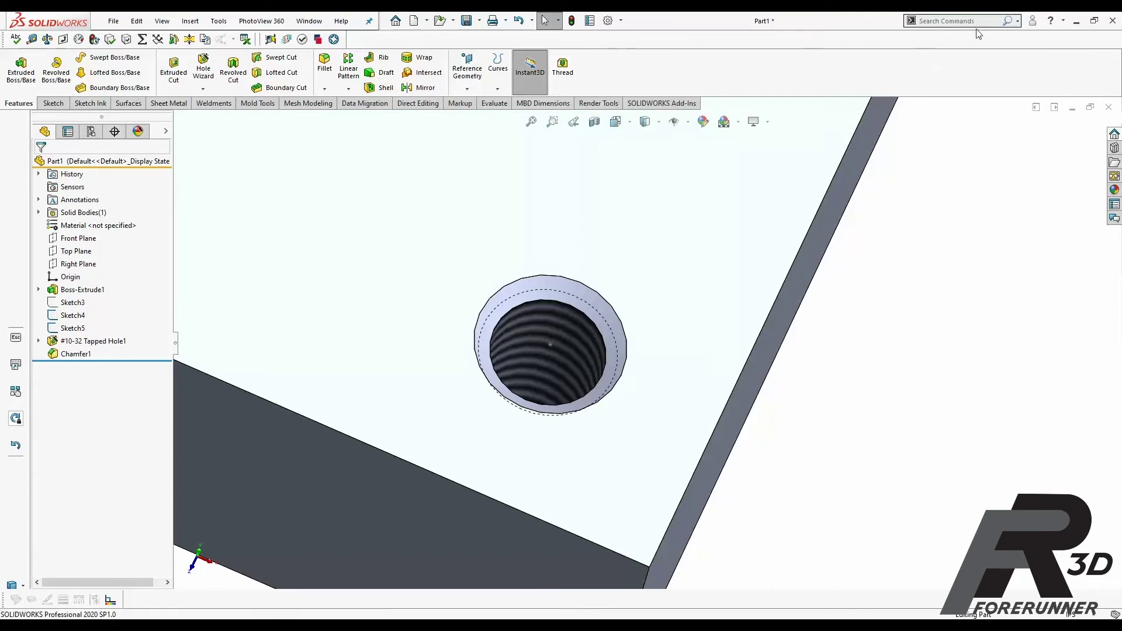
- Search the commands for "thr" and show where the Thread command is located among the hole features
click(1018, 22)
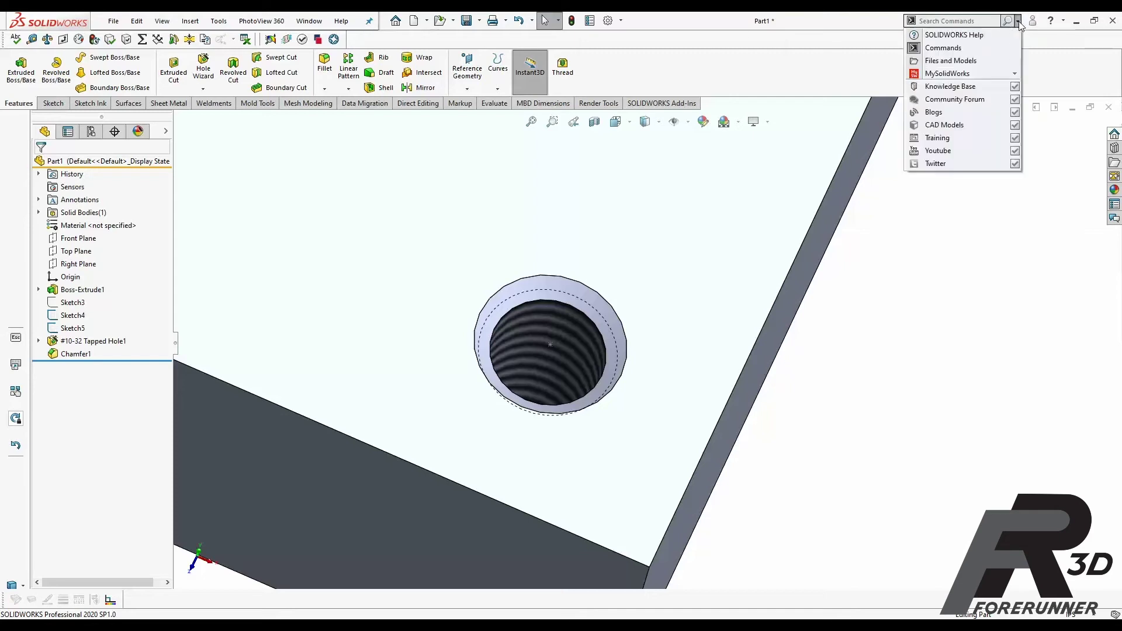
click(980, 35)
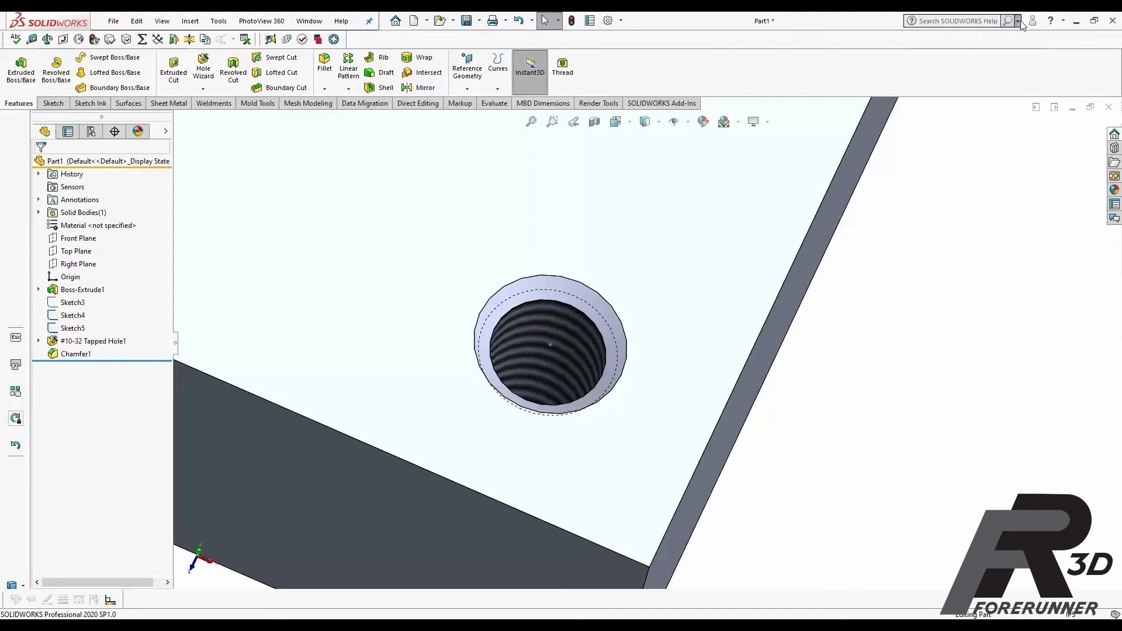
click(1017, 22)
click(968, 50)
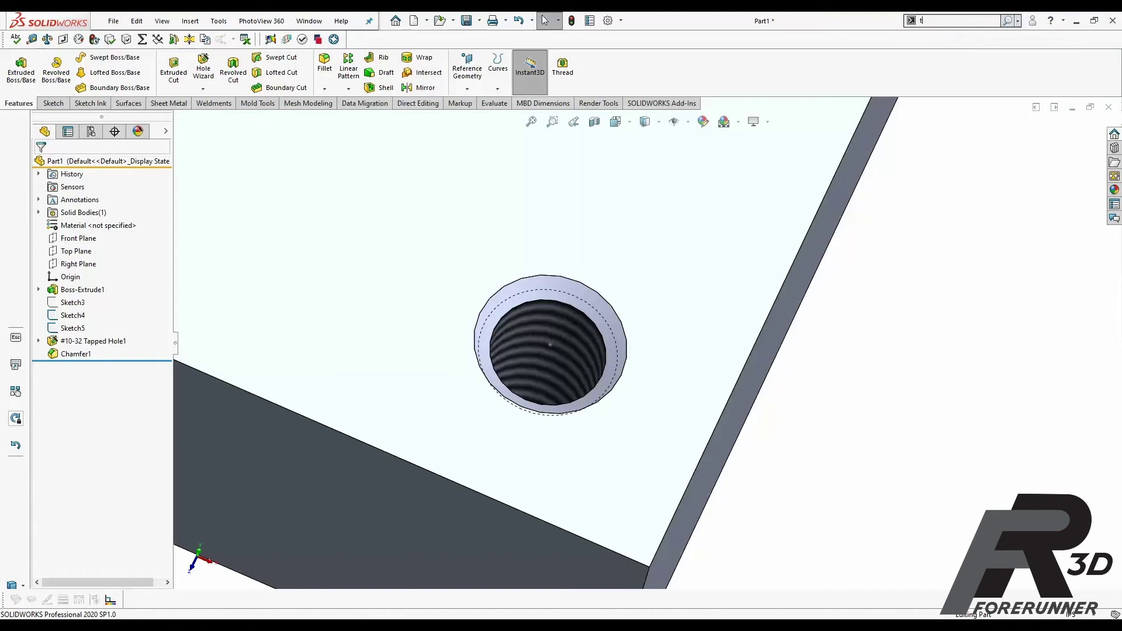
text(r)
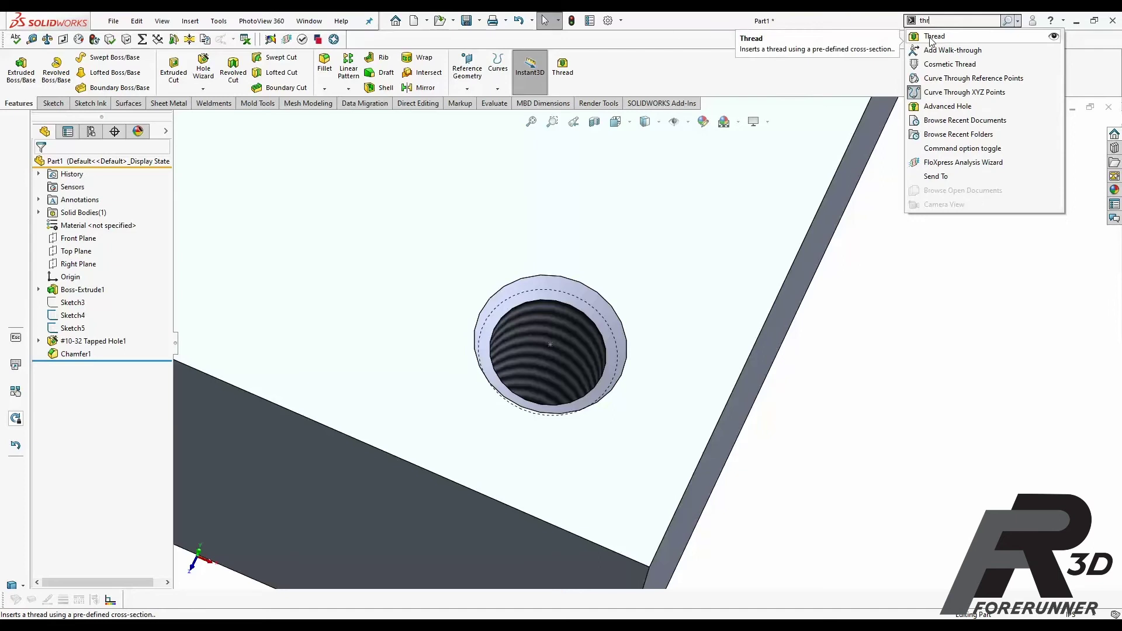
click(1055, 38)
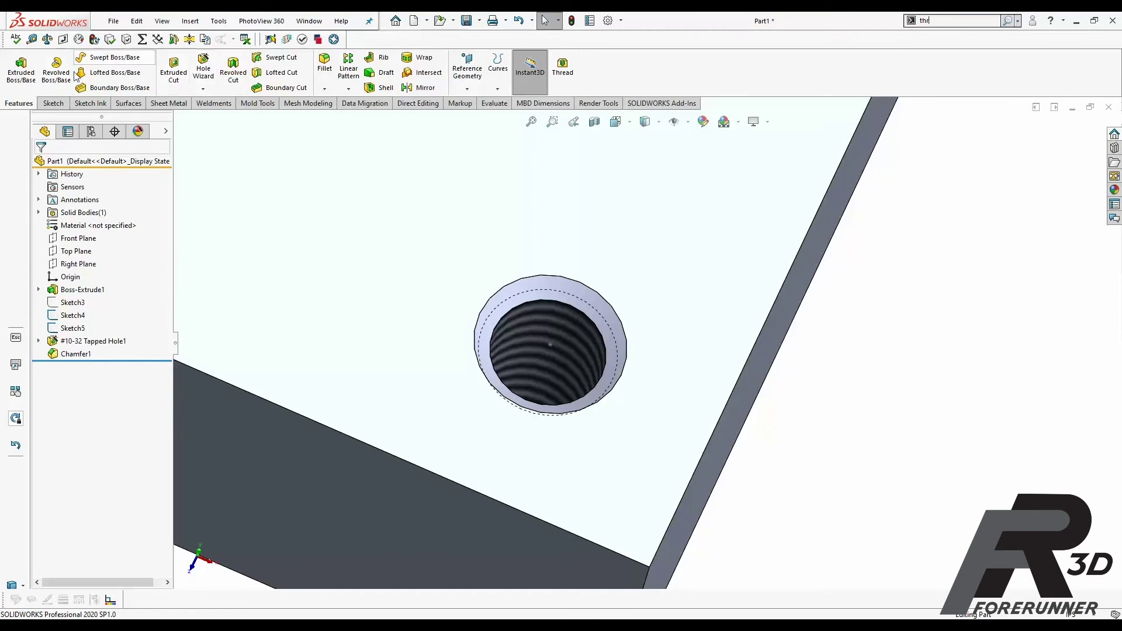
click(204, 90)
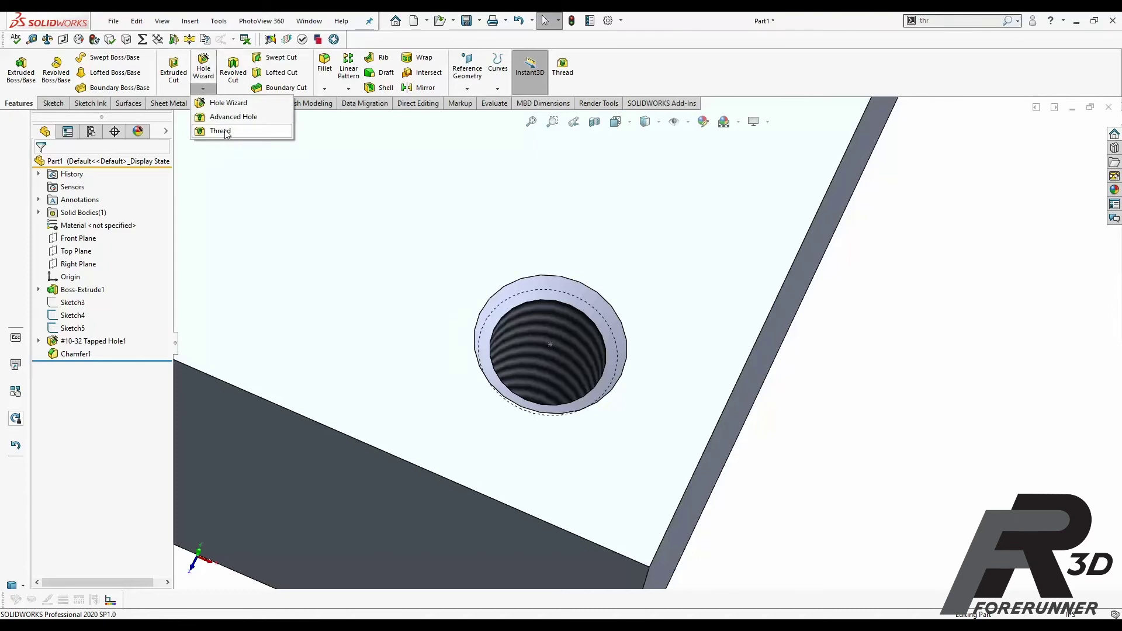
- Start a Thread feature and select the tapped hole's inner circular edge below the top chamfer as its location
click(569, 75)
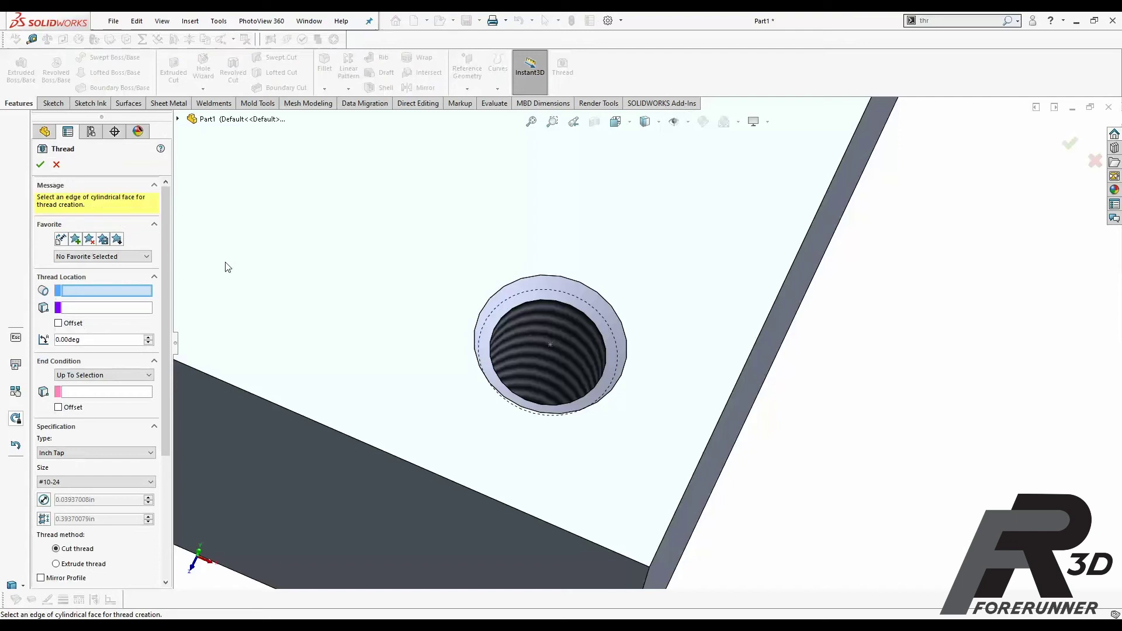
scroll(636, 345, up, 1)
mouse_move(620, 346)
middle_down()
mouse_move(602, 368)
mouse_move(622, 363)
middle_up()
scroll(602, 368, up, 3)
scroll(602, 368, down, 1)
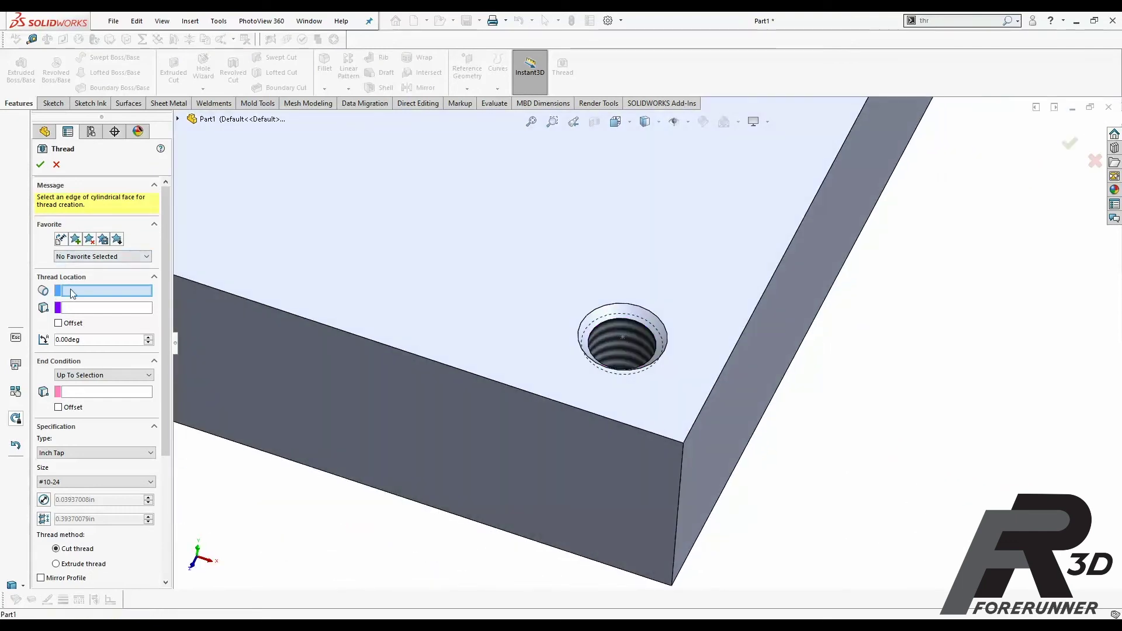
scroll(70, 288, down, 5)
scroll(99, 361, up, 5)
scroll(133, 336, down, 5)
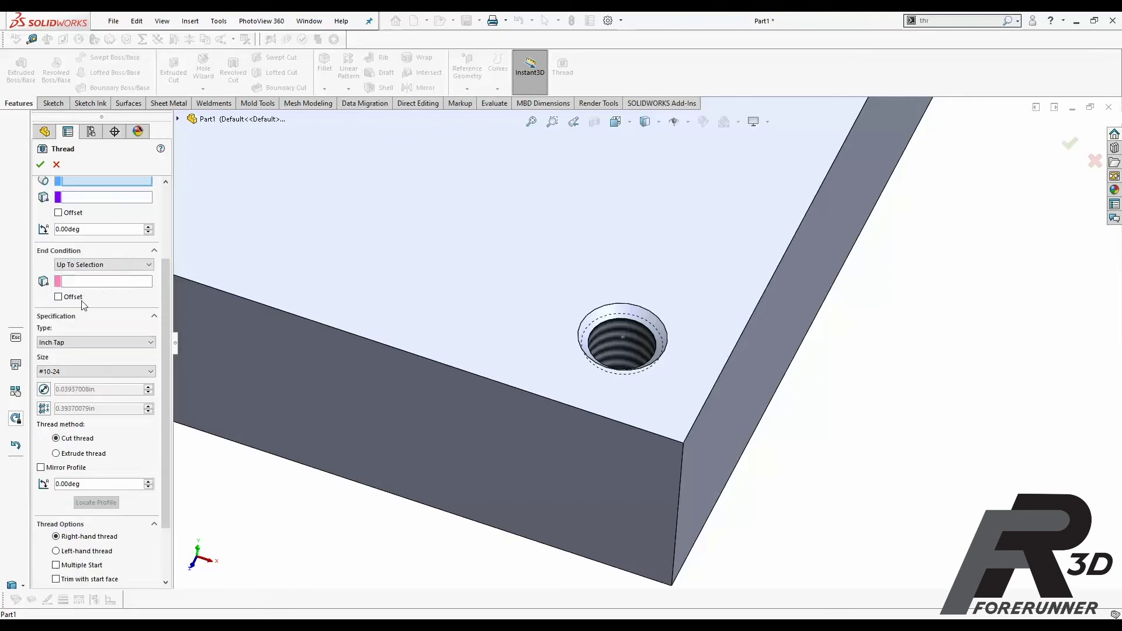
scroll(115, 294, up, 5)
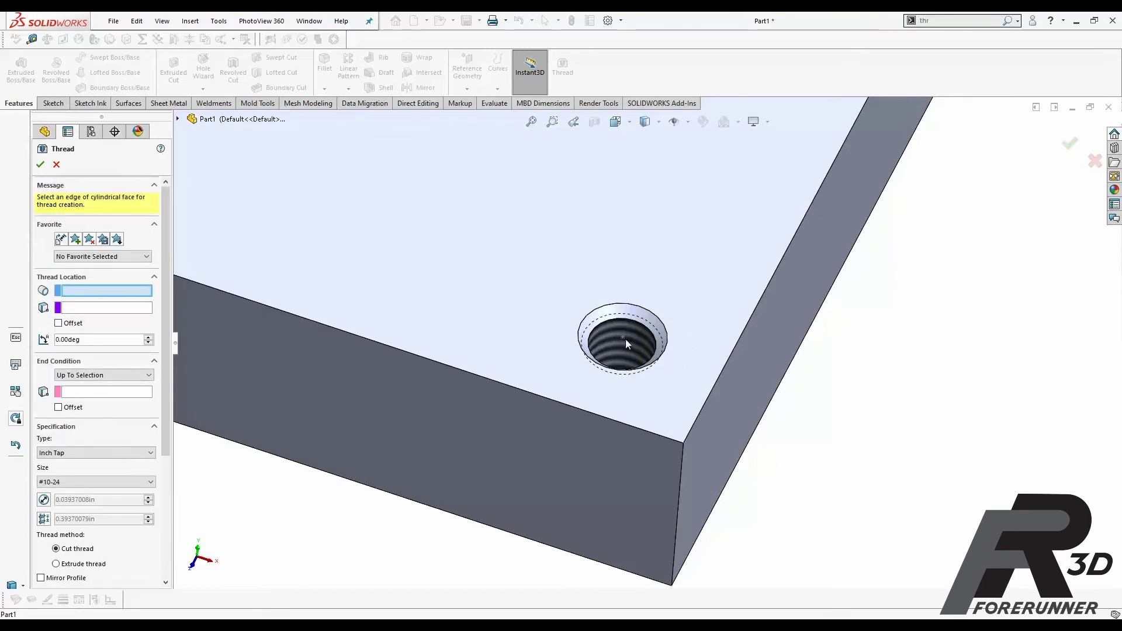
click(83, 291)
scroll(708, 335, down, 3)
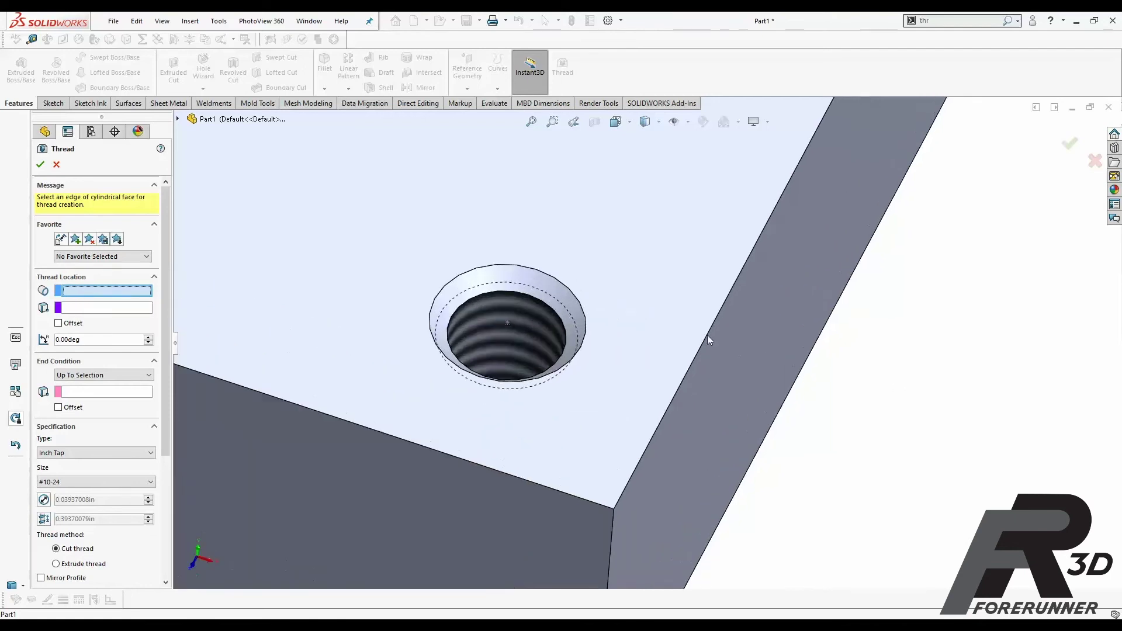
click(537, 304)
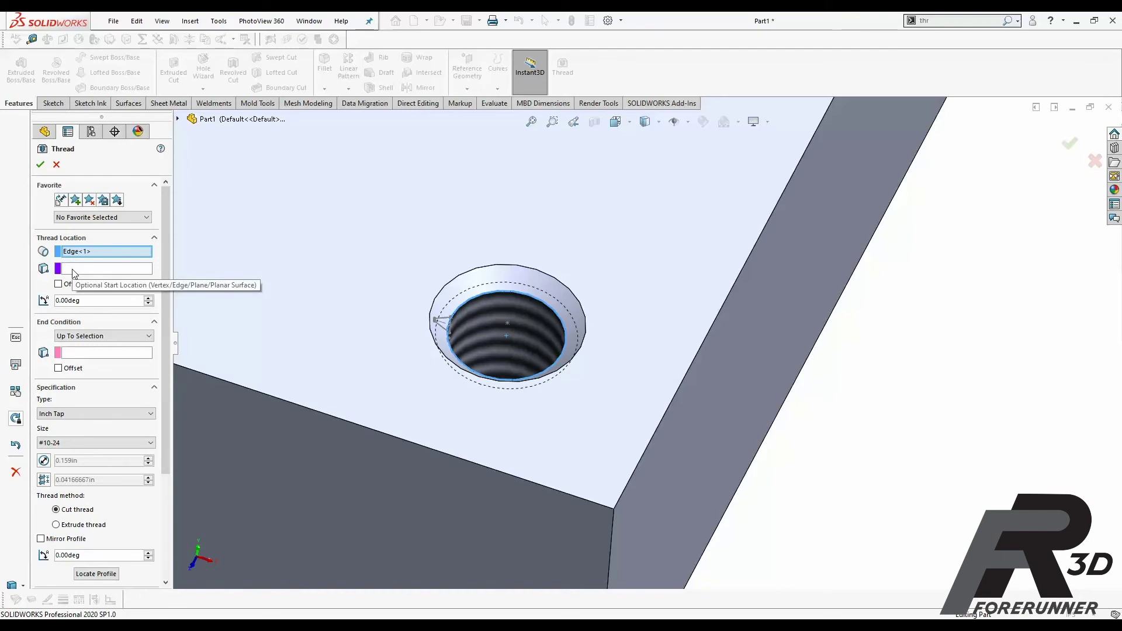
- Set the block's top face as the thread's start location and review it around the chamfered hole
click(73, 271)
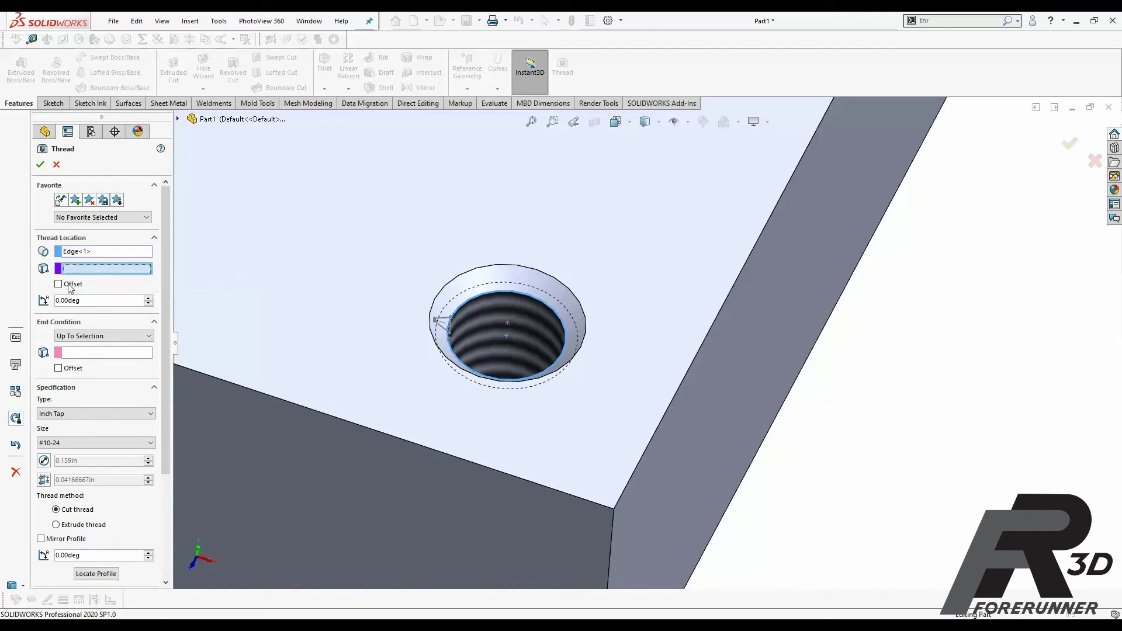
click(617, 249)
scroll(637, 376, up, 3)
middle_drag(607, 467, 587, 345)
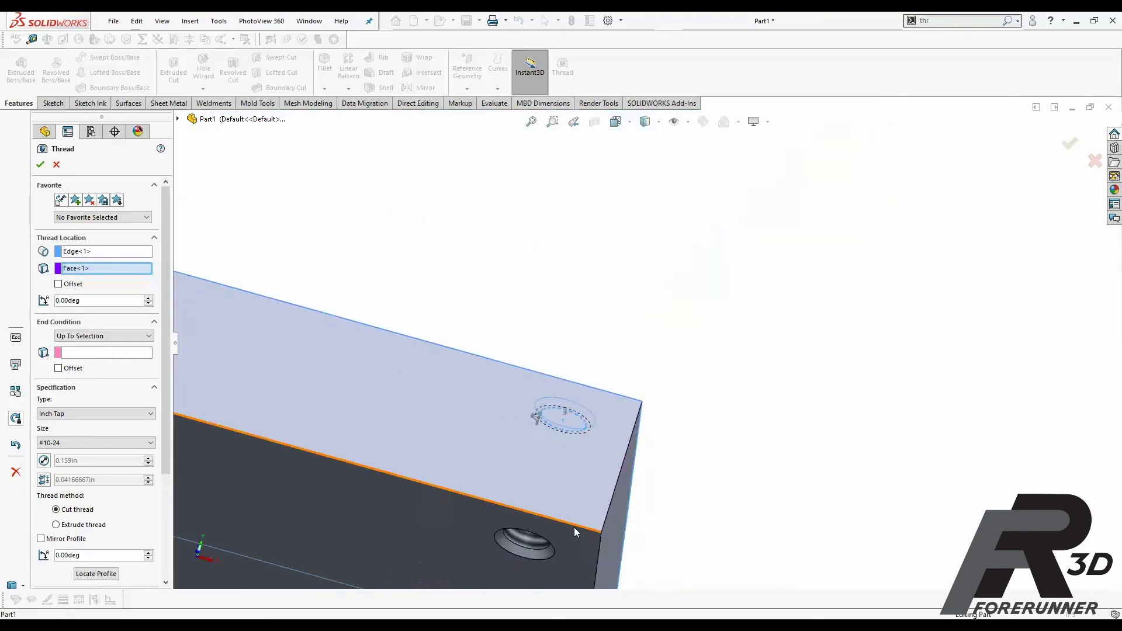
scroll(574, 529, down, 3)
middle_drag(576, 423, 590, 462)
scroll(637, 257, down, 4)
mouse_move(658, 248)
middle_down()
mouse_move(661, 215)
mouse_move(659, 260)
middle_up()
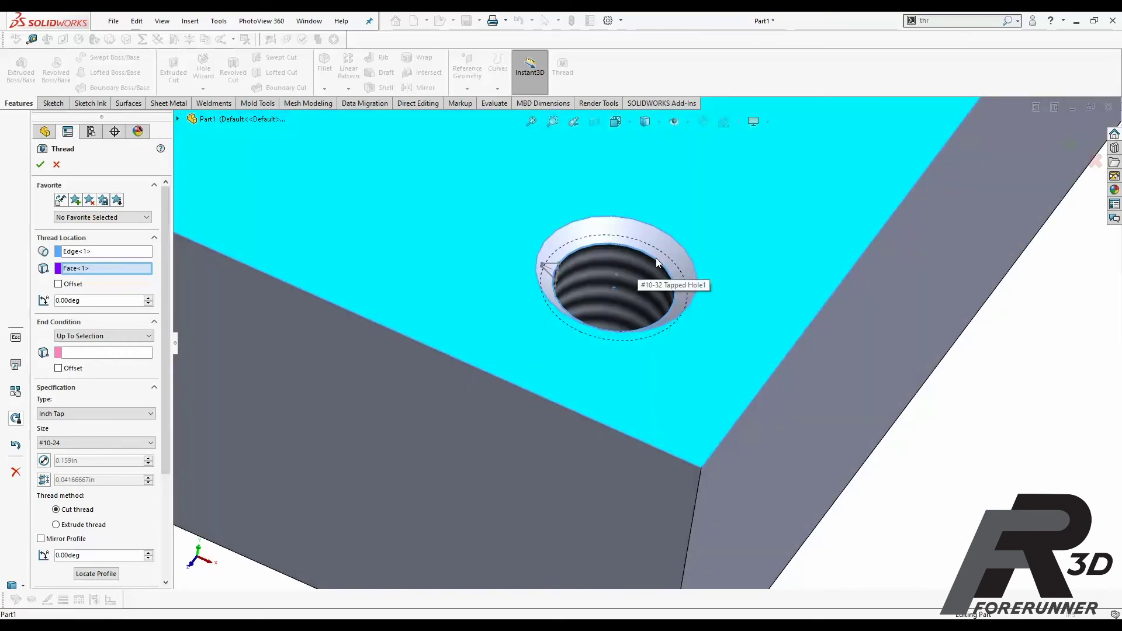
scroll(701, 403, up, 3)
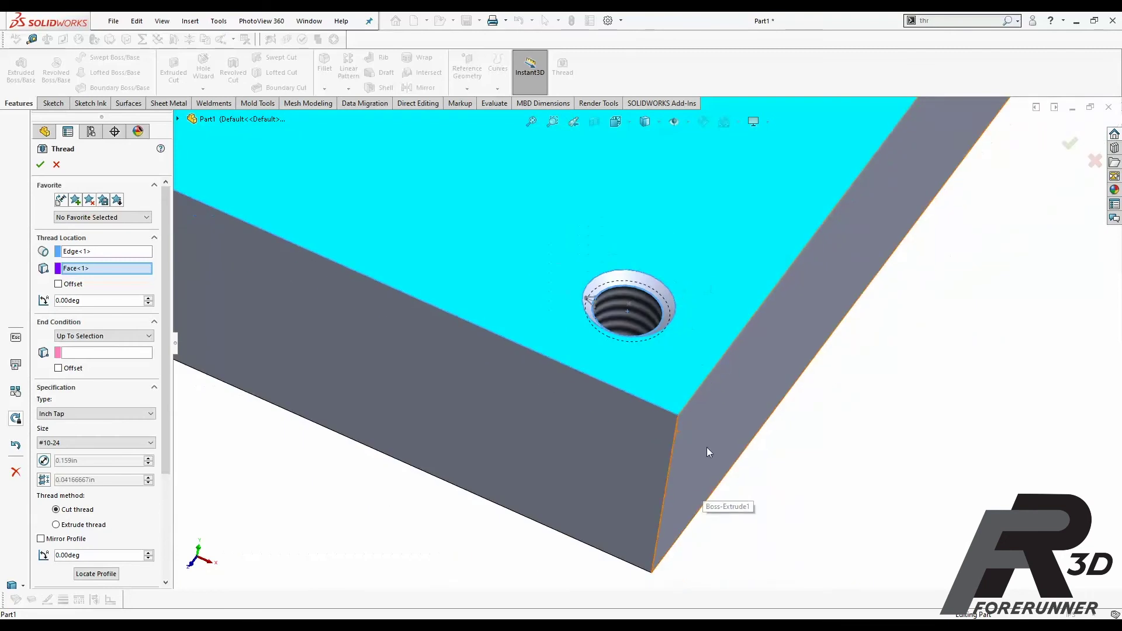
scroll(707, 293, down, 3)
mouse_move(704, 256)
middle_down()
mouse_move(684, 283)
mouse_move(703, 254)
middle_up()
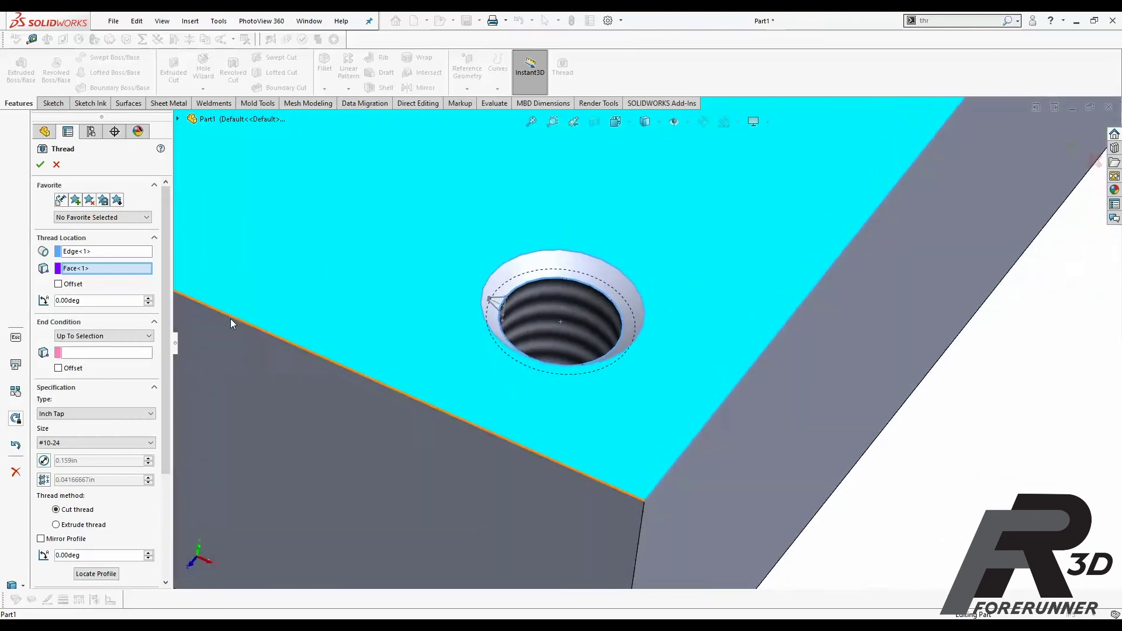
- Set the thread size to #10-32 and end it with Up To Selection at the block's bottom face
click(69, 447)
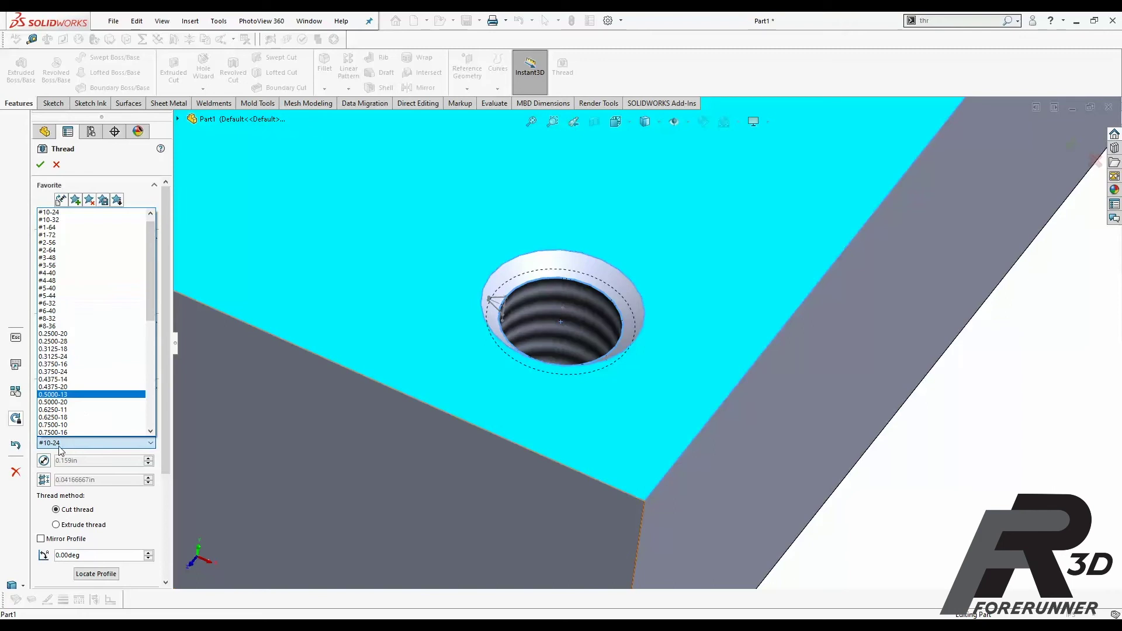
click(69, 220)
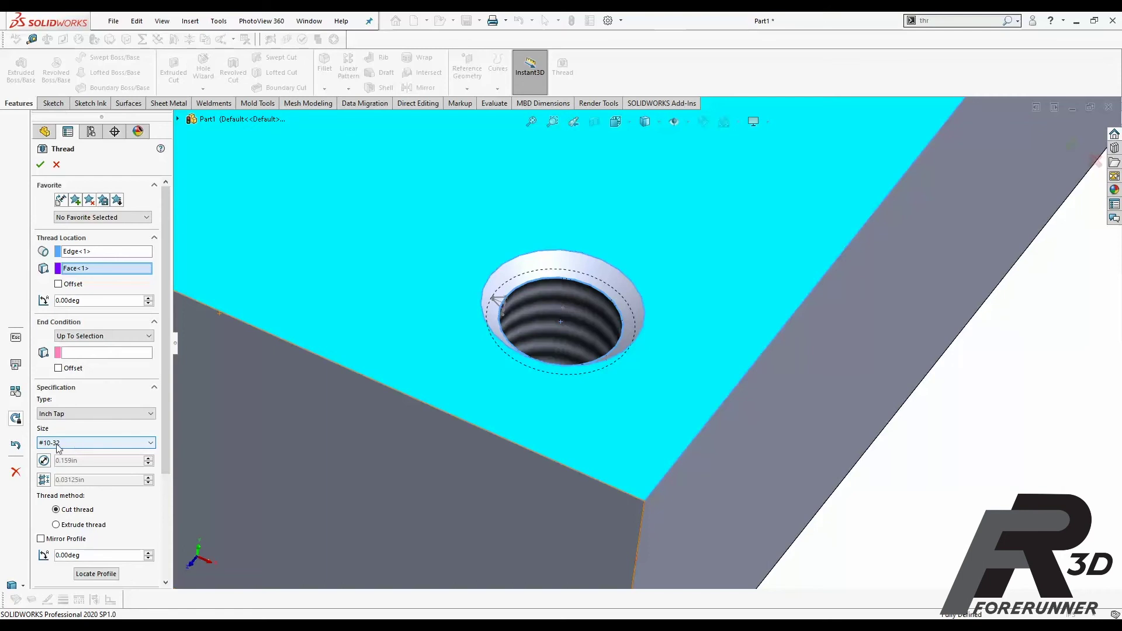
click(91, 336)
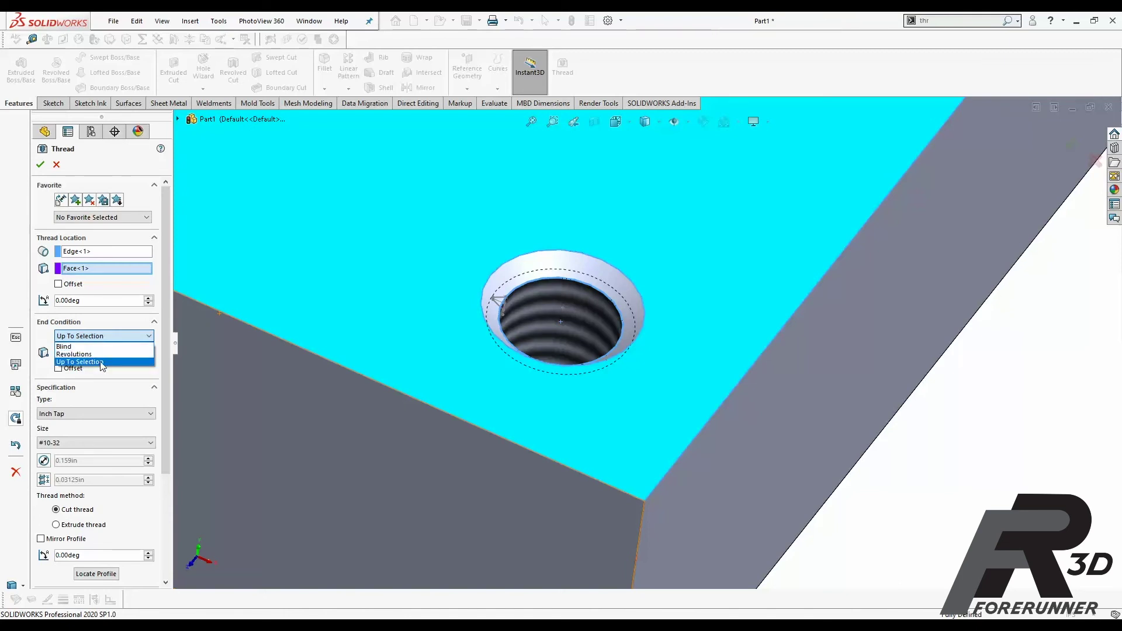
click(102, 362)
middle_drag(502, 409, 674, 492)
click(673, 490)
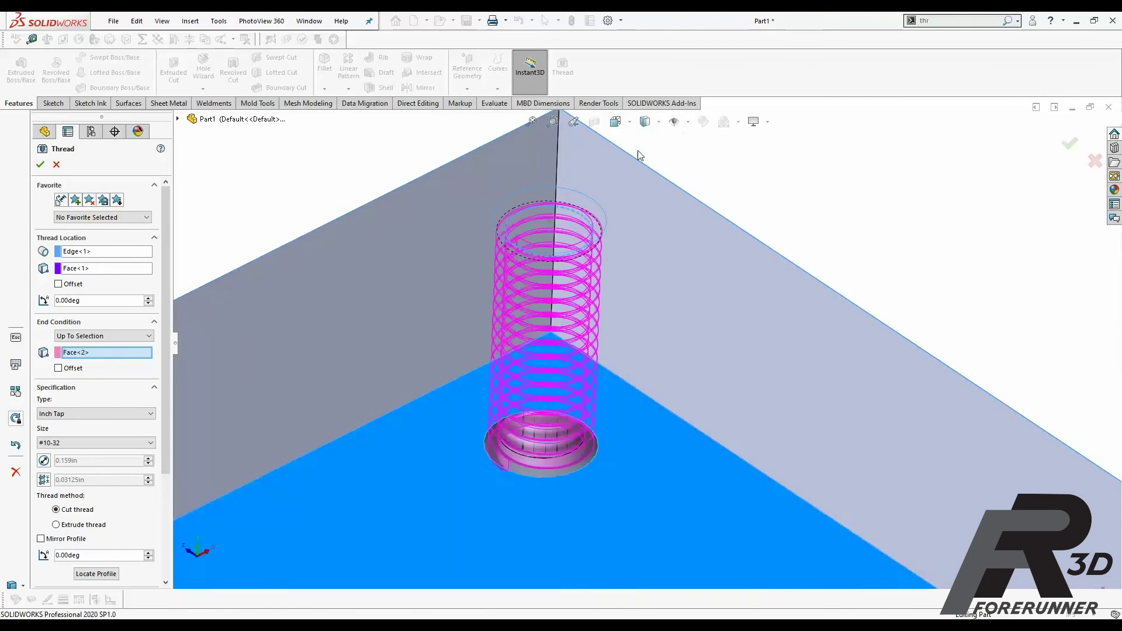
- Examine the thread preview where it starts at the top chamfer and ends at the block's underside
middle_drag(640, 155, 689, 231)
scroll(539, 163, down, 5)
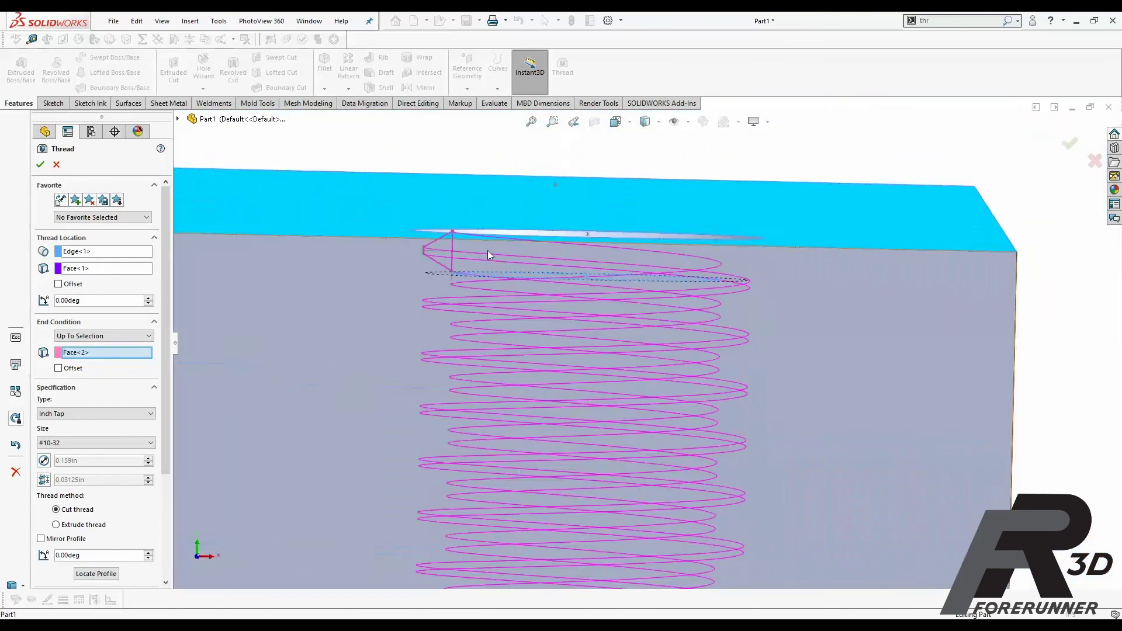
middle_drag(490, 255, 479, 251)
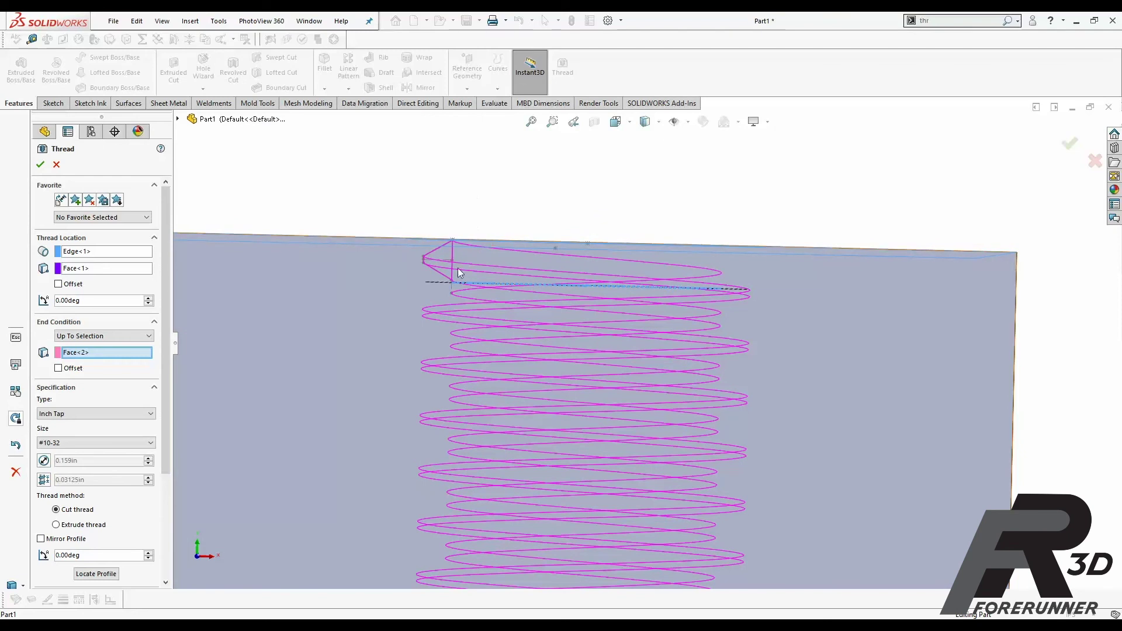
scroll(635, 403, up, 7)
scroll(608, 444, down, 8)
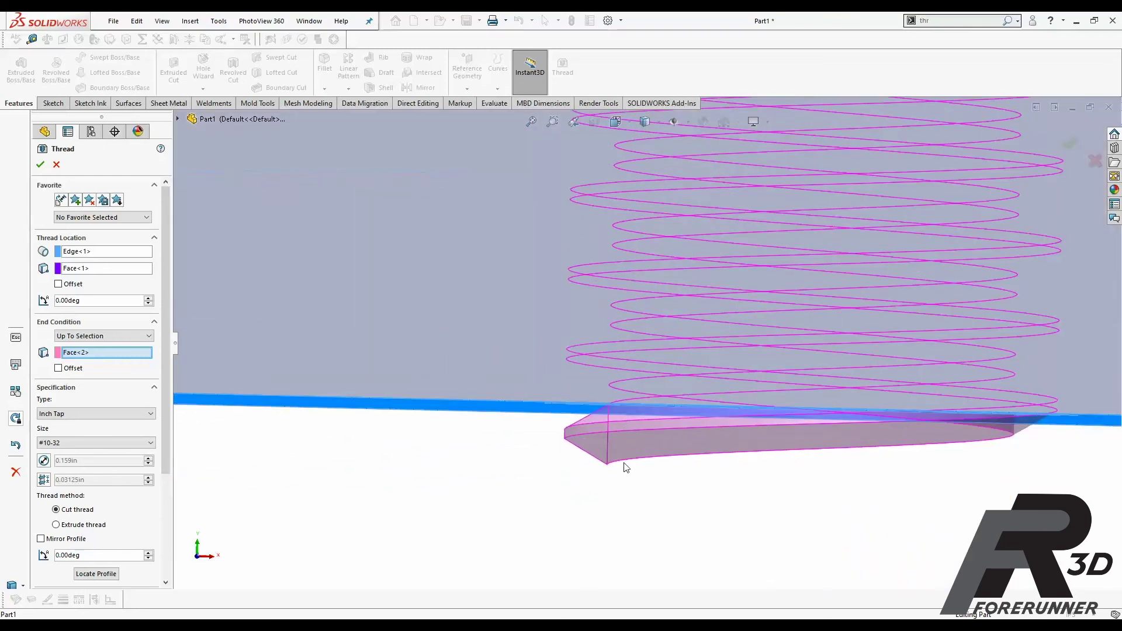
middle_drag(623, 428, 691, 216)
scroll(660, 207, down, 4)
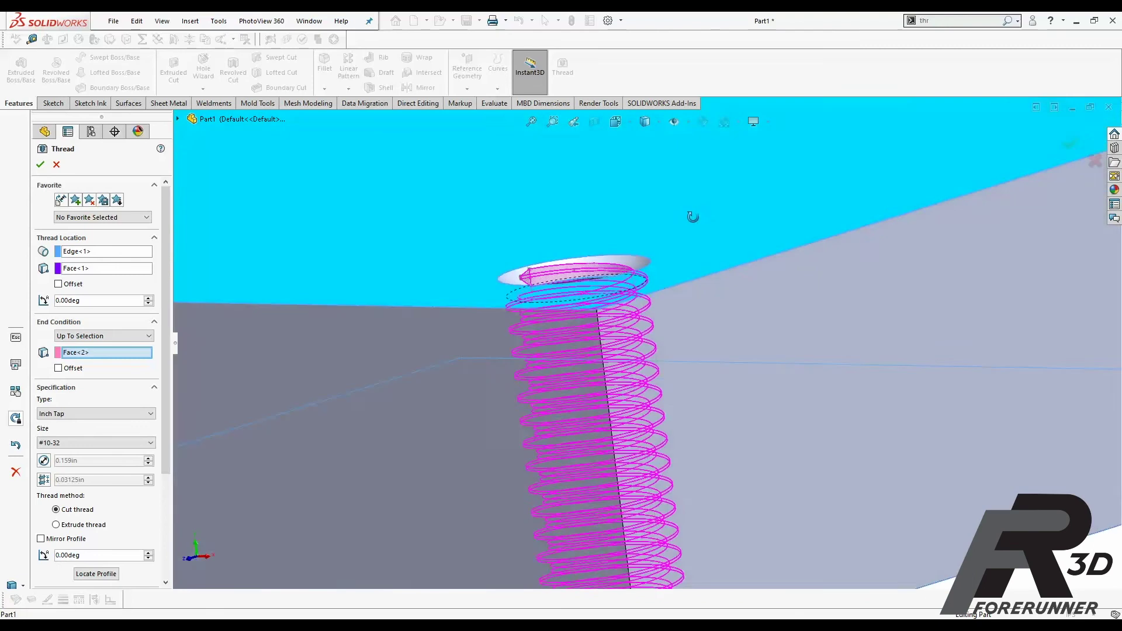
scroll(646, 285, down, 3)
scroll(552, 287, down, 5)
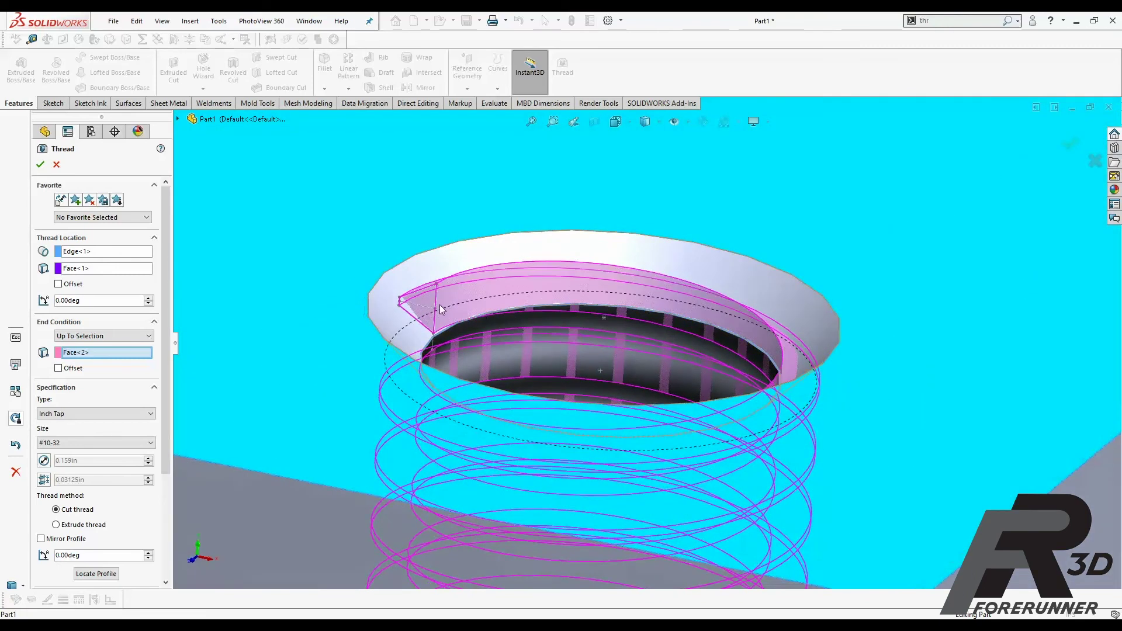
mouse_move(414, 301)
middle_down()
mouse_move(351, 280)
mouse_move(306, 302)
mouse_move(356, 282)
mouse_move(401, 283)
middle_up()
scroll(735, 372, up, 3)
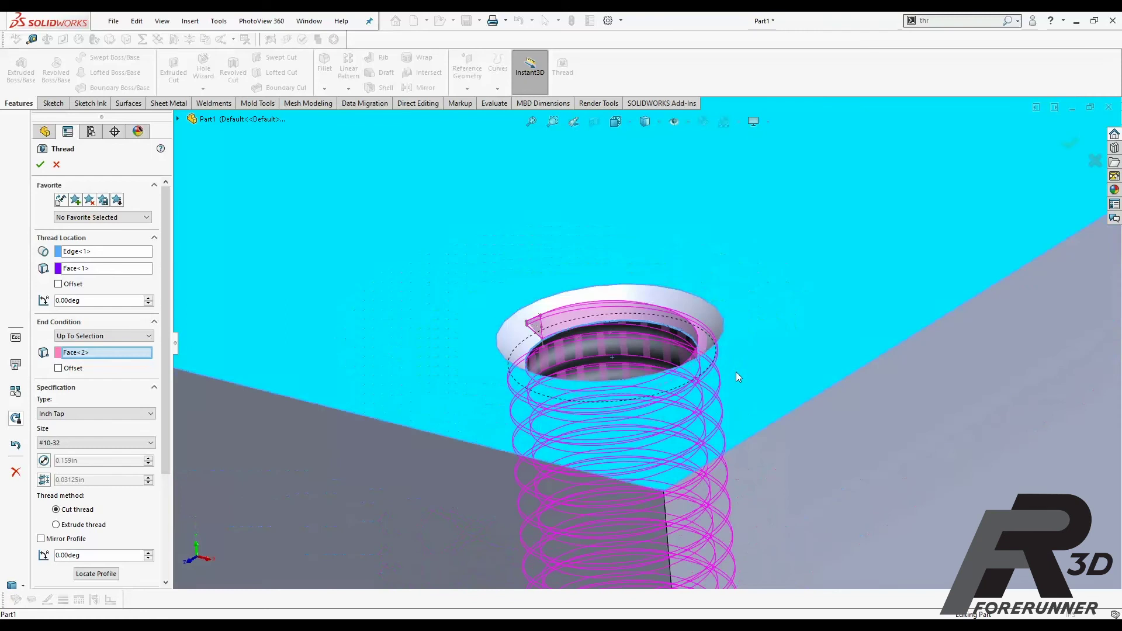
middle_drag(735, 374, 732, 352)
scroll(769, 420, up, 4)
scroll(769, 420, up, 1)
middle_drag(769, 420, 770, 414)
scroll(769, 414, up, 2)
middle_drag(695, 405, 715, 399)
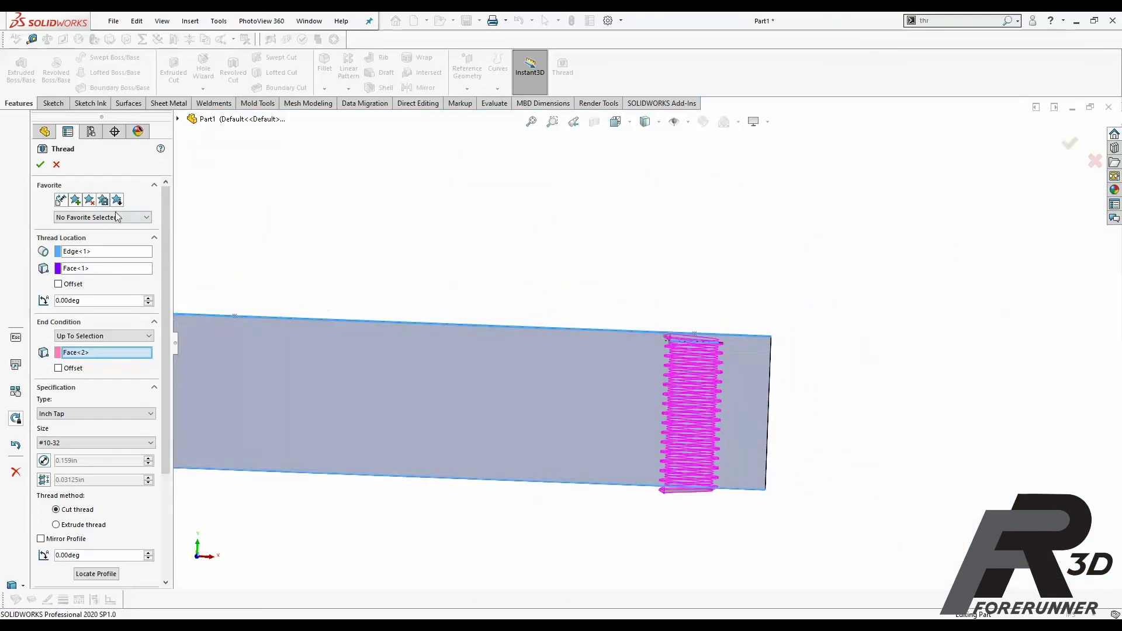
- Offset the thread's start and end by 0.10 in each, reversing the start offset so the thread extends beyond the block's top face
click(59, 284)
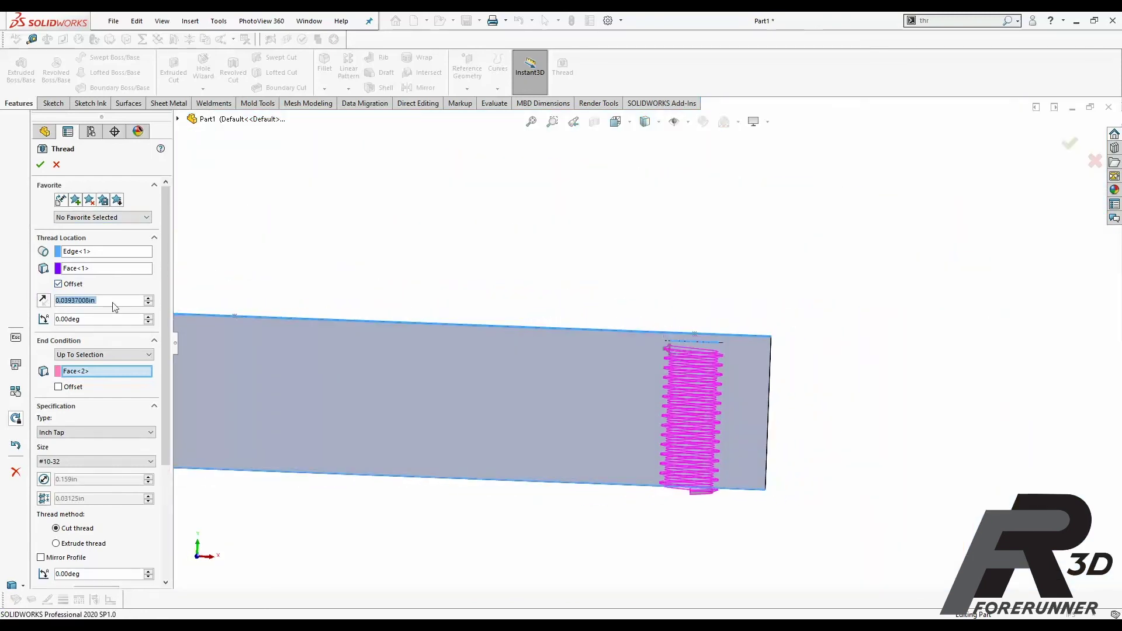
text(0.10in)
key(Return)
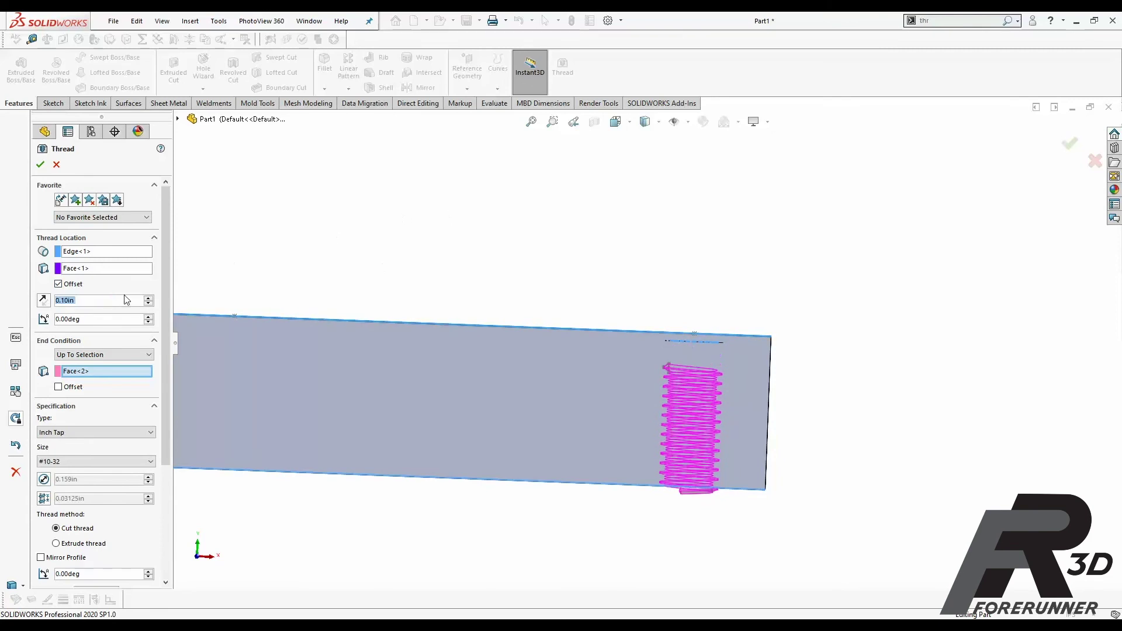
click(58, 387)
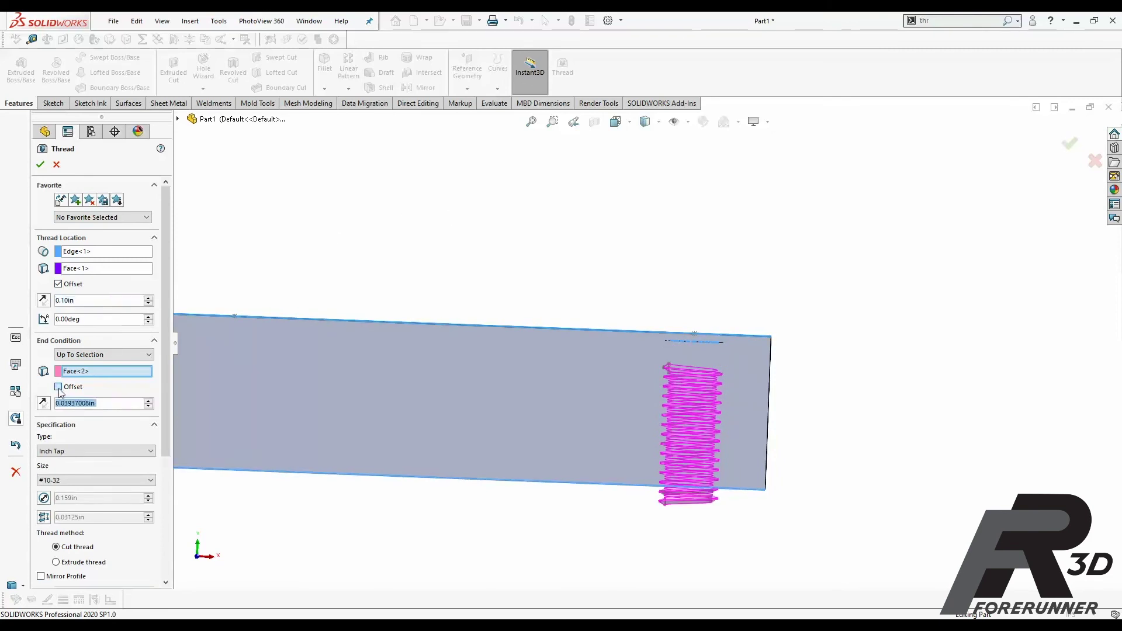
text(0.1)
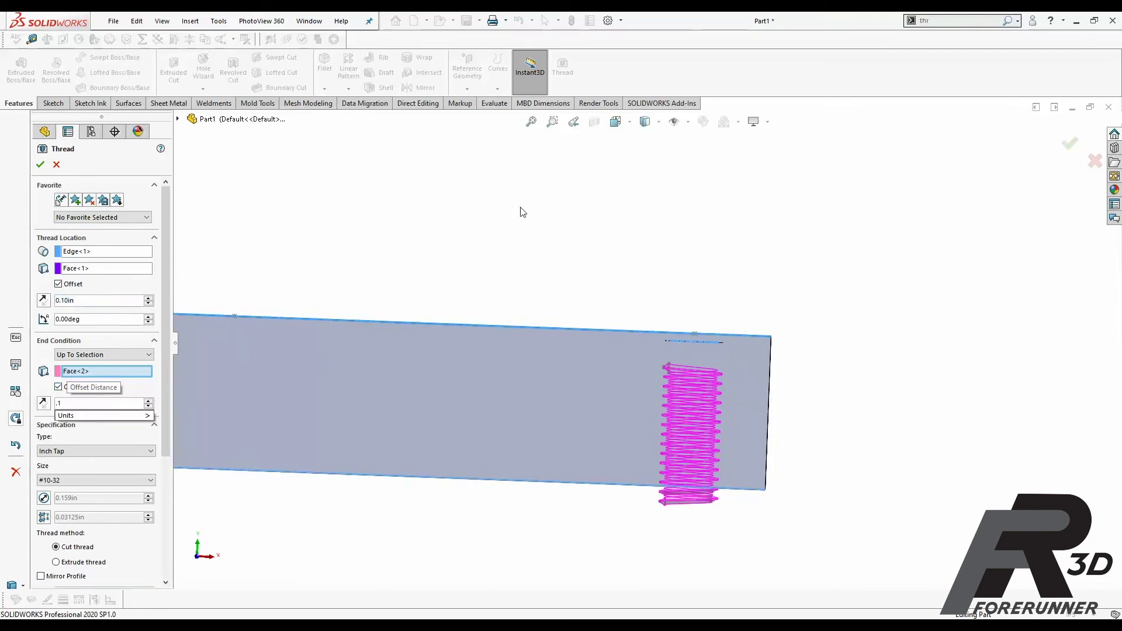
key(Return)
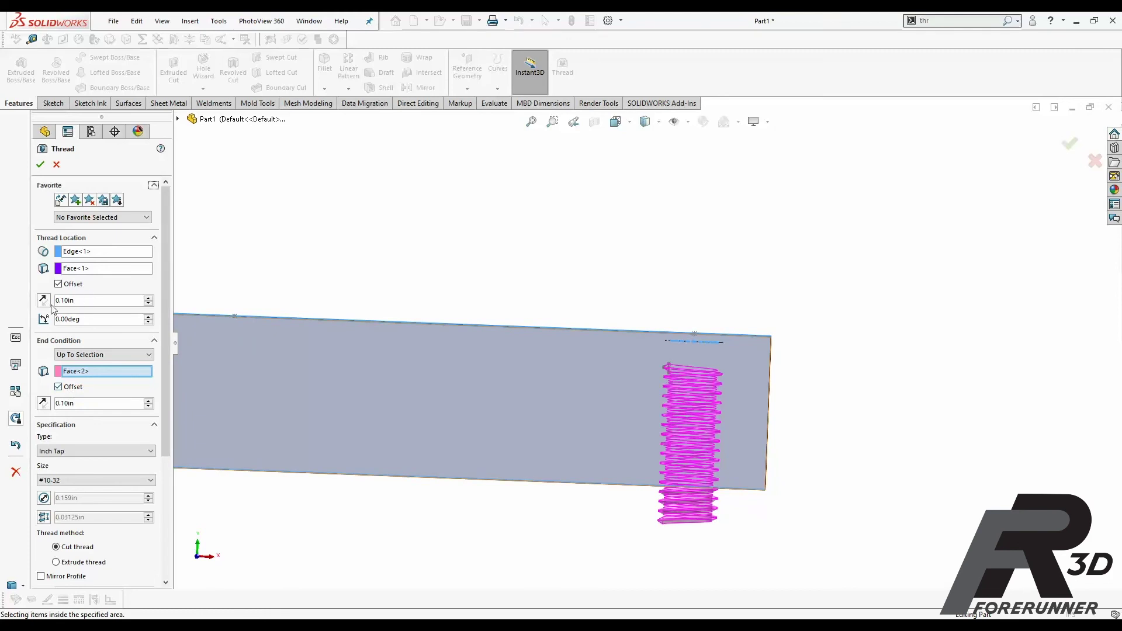
click(43, 299)
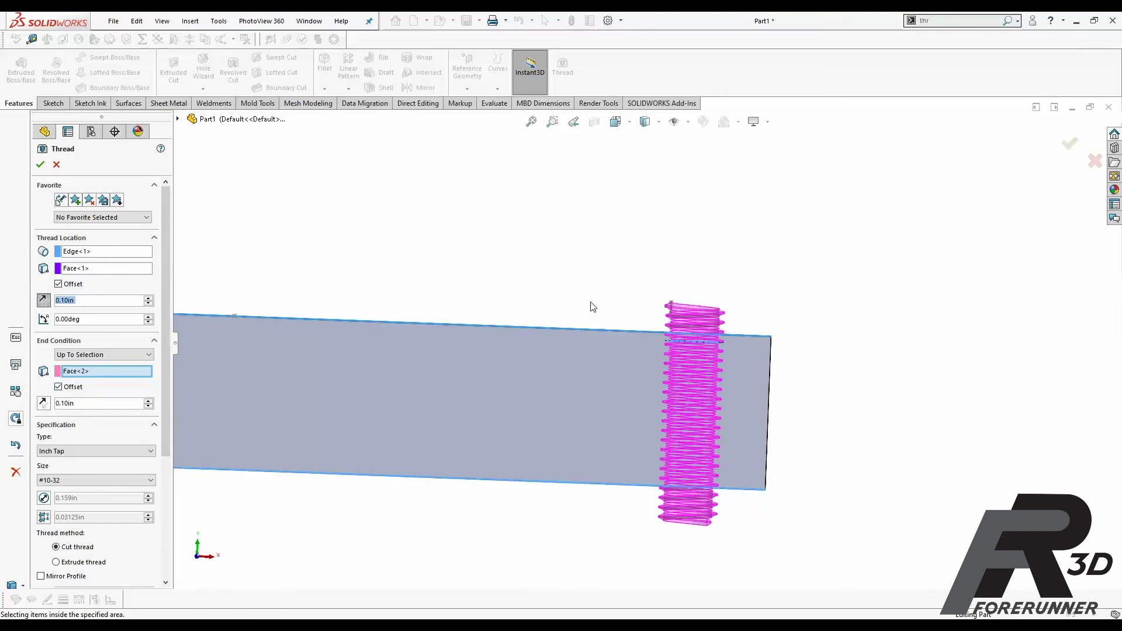
- Examine the thread preview where it passes the block's top and bottom faces
middle_drag(788, 386, 665, 436)
scroll(558, 321, down, 4)
middle_drag(558, 327, 570, 355)
scroll(572, 358, up, 5)
scroll(631, 441, down, 5)
scroll(643, 463, up, 4)
scroll(643, 463, down, 3)
middle_drag(643, 461, 648, 427)
scroll(683, 298, up, 1)
middle_drag(683, 298, 627, 235)
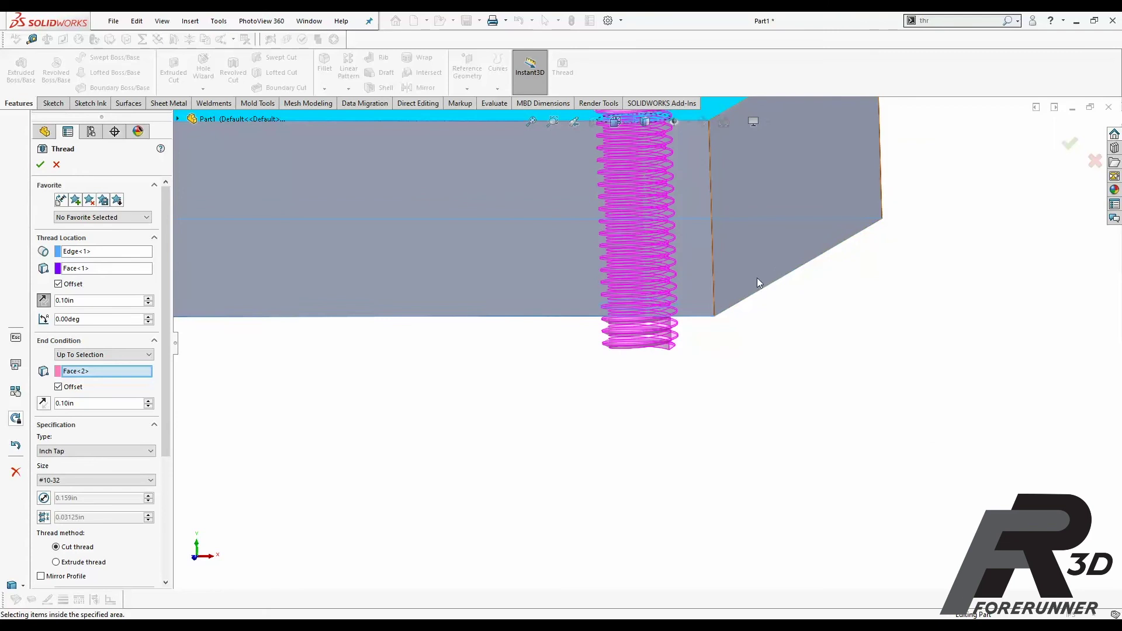
scroll(759, 280, up, 3)
middle_drag(766, 232, 754, 260)
scroll(594, 289, down, 3)
middle_drag(594, 289, 497, 297)
scroll(177, 462, up, 2)
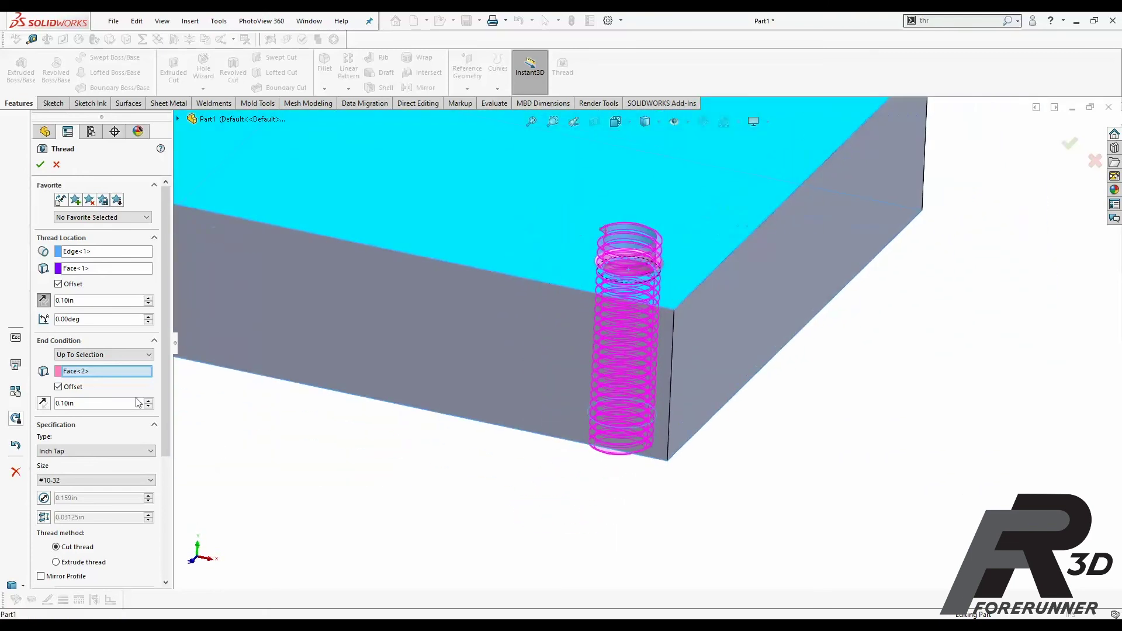
- Check the remaining thread options and complete the cut thread in the tapped hole
drag(165, 404, 191, 522)
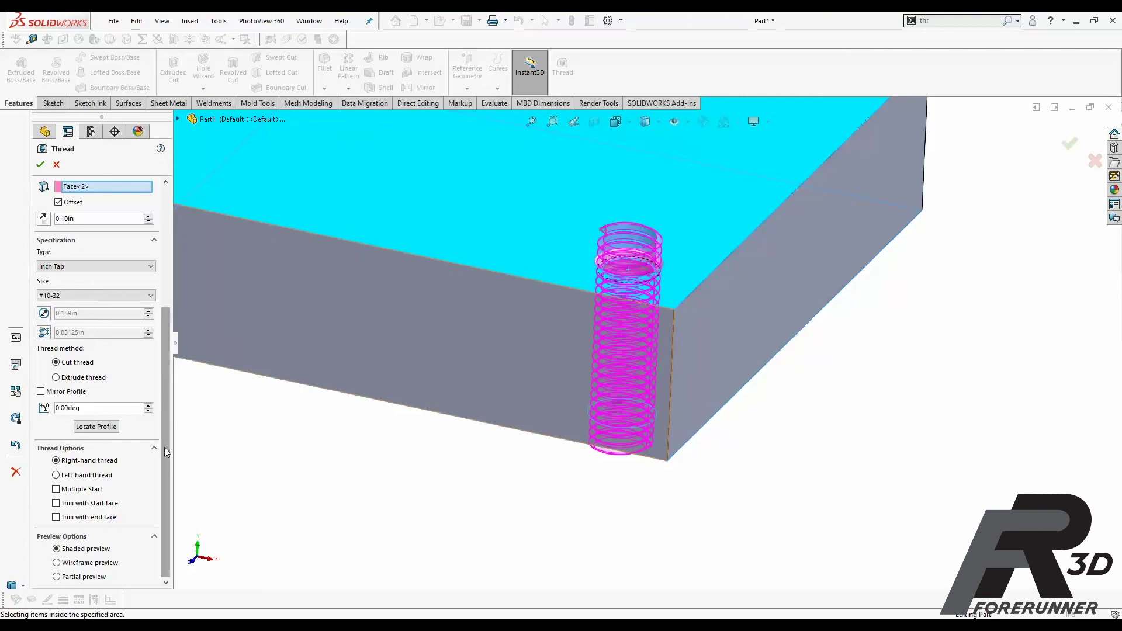
drag(166, 451, 169, 350)
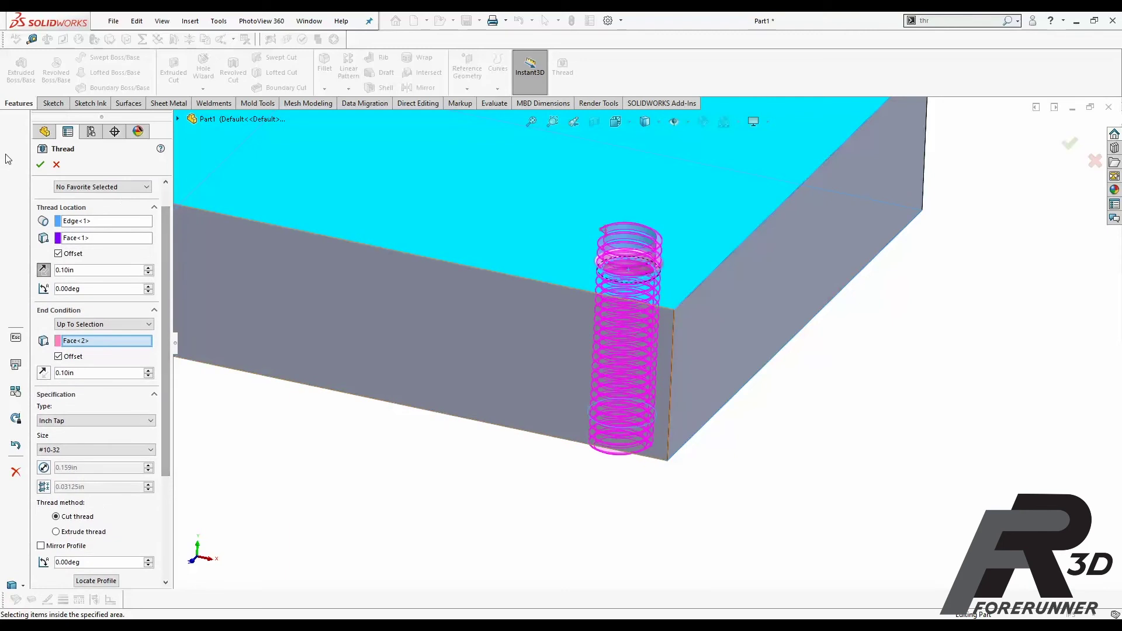
click(41, 164)
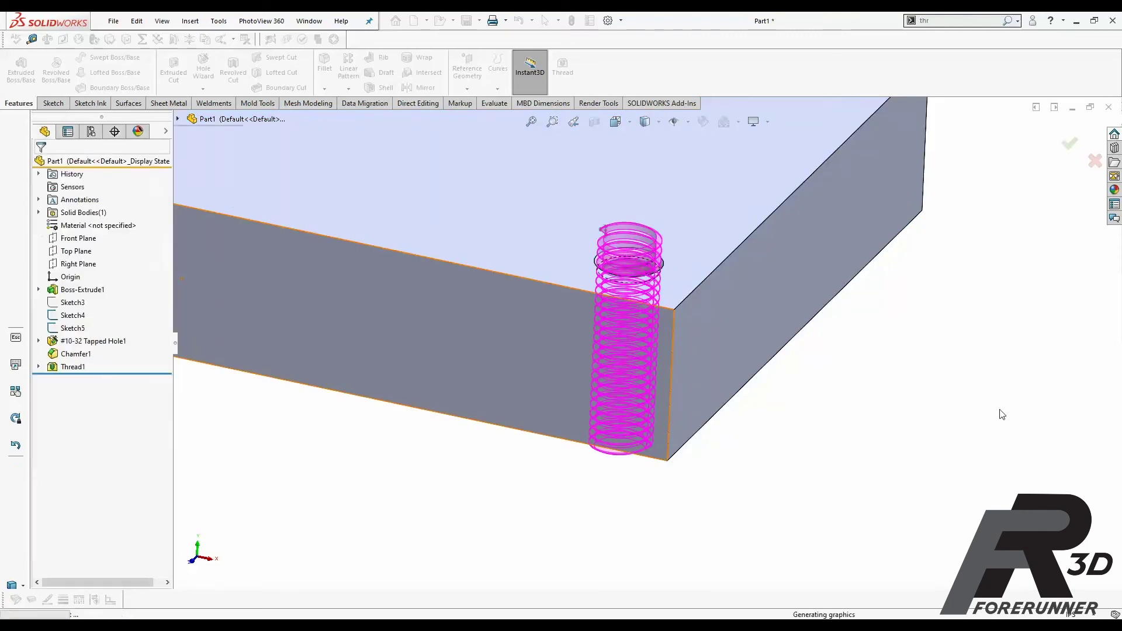
- Inspect the modelled thread in the chamfered hole from the block's top and bottom faces
scroll(655, 345, down, 10)
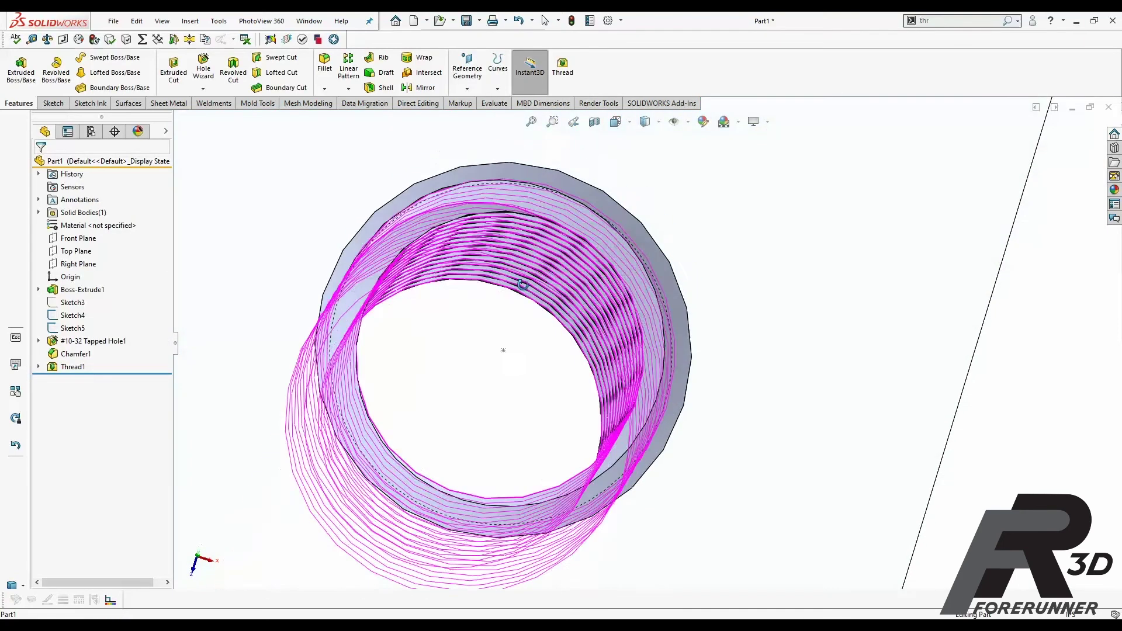
scroll(526, 333, up, 4)
middle_drag(523, 285, 561, 338)
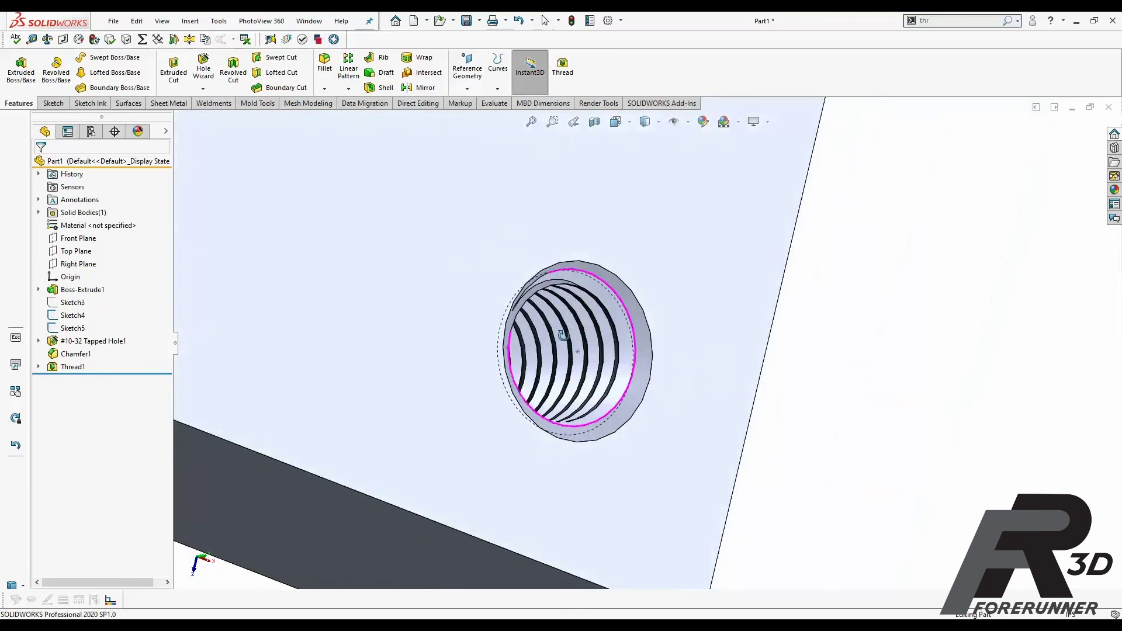
scroll(556, 342, up, 4)
middle_drag(506, 367, 526, 351)
scroll(486, 391, down, 7)
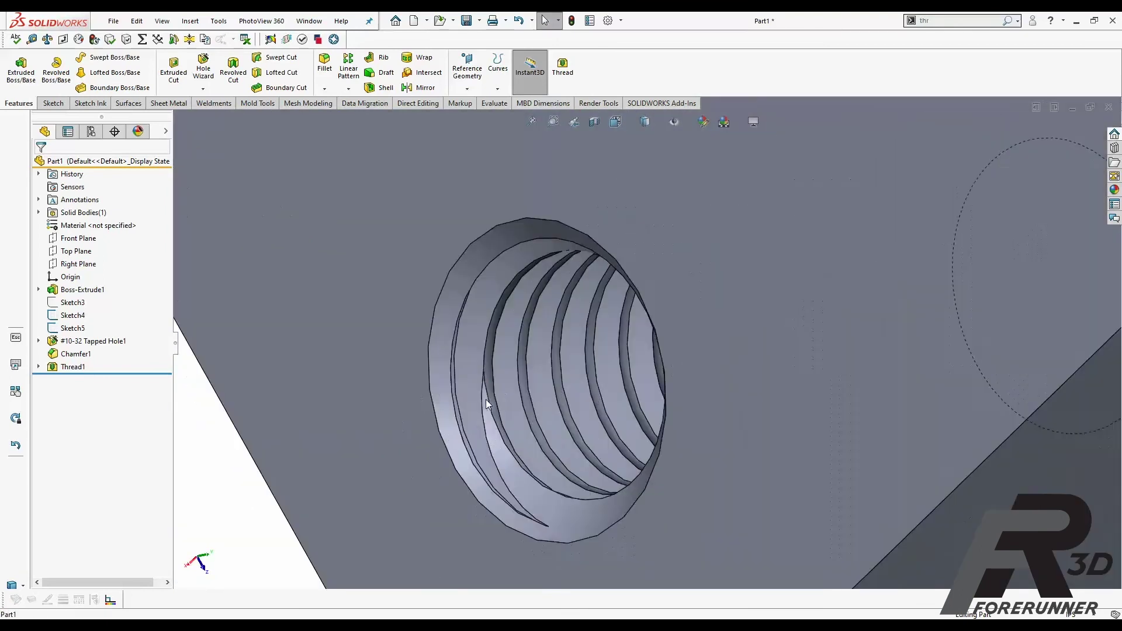
middle_drag(486, 399, 711, 401)
scroll(556, 383, up, 5)
scroll(648, 345, up, 4)
scroll(584, 237, up, 2)
scroll(613, 290, down, 1)
middle_drag(614, 290, 601, 262)
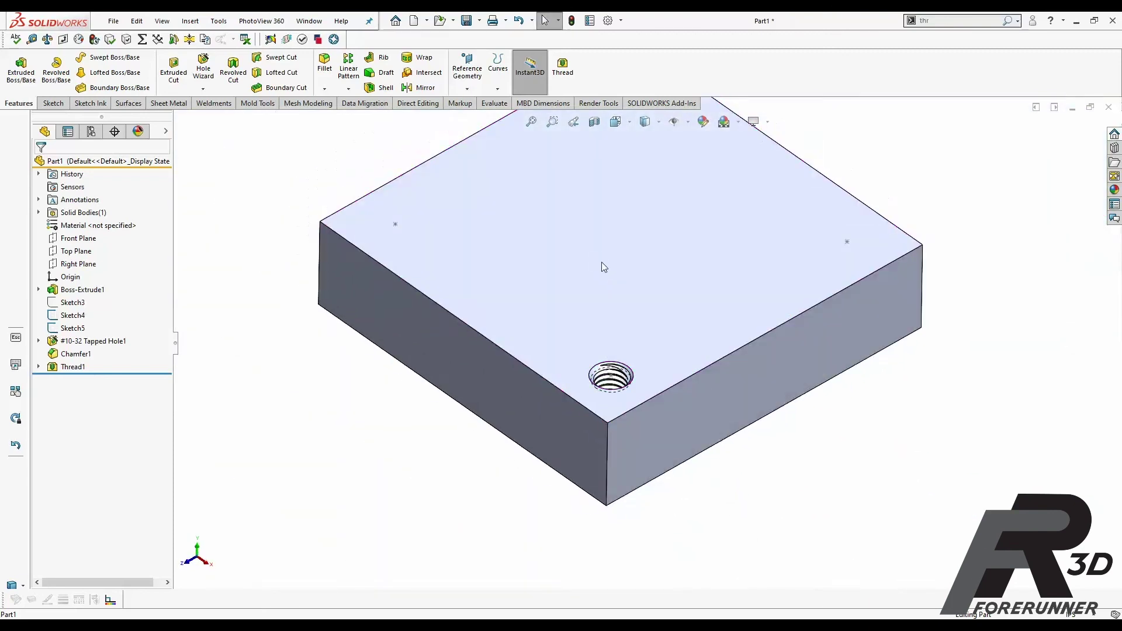
scroll(601, 261, up, 2)
scroll(601, 262, down, 2)
middle_drag(658, 231, 655, 240)
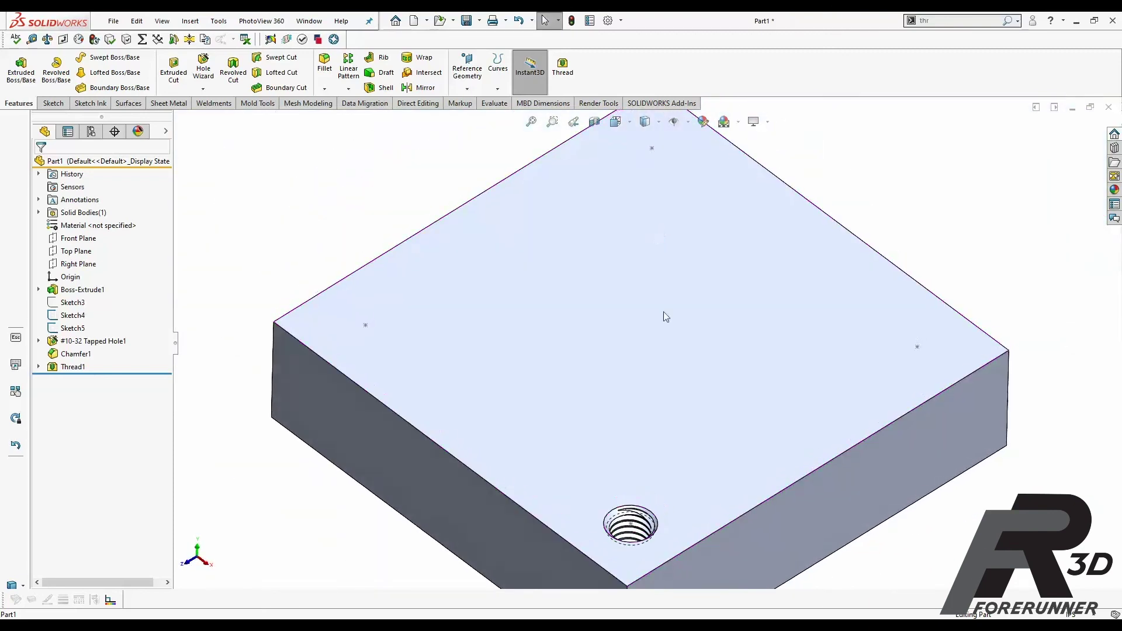
scroll(679, 419, up, 1)
scroll(696, 419, down, 1)
scroll(729, 393, up, 1)
scroll(737, 386, down, 1)
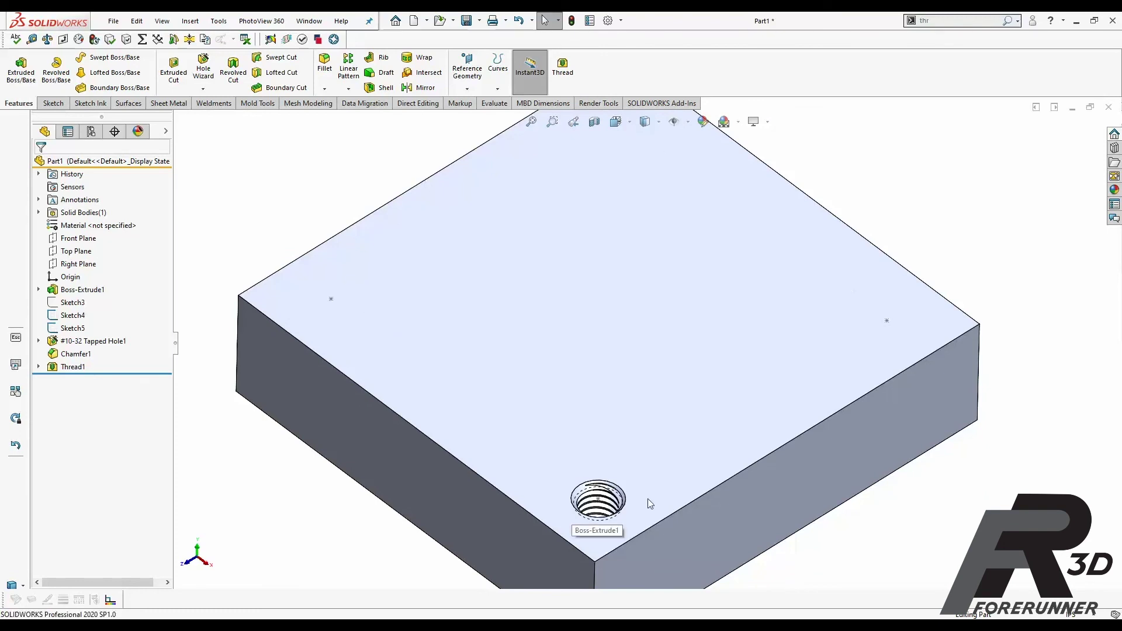
scroll(647, 498, up, 2)
scroll(646, 491, down, 4)
scroll(568, 280, up, 5)
scroll(576, 220, down, 2)
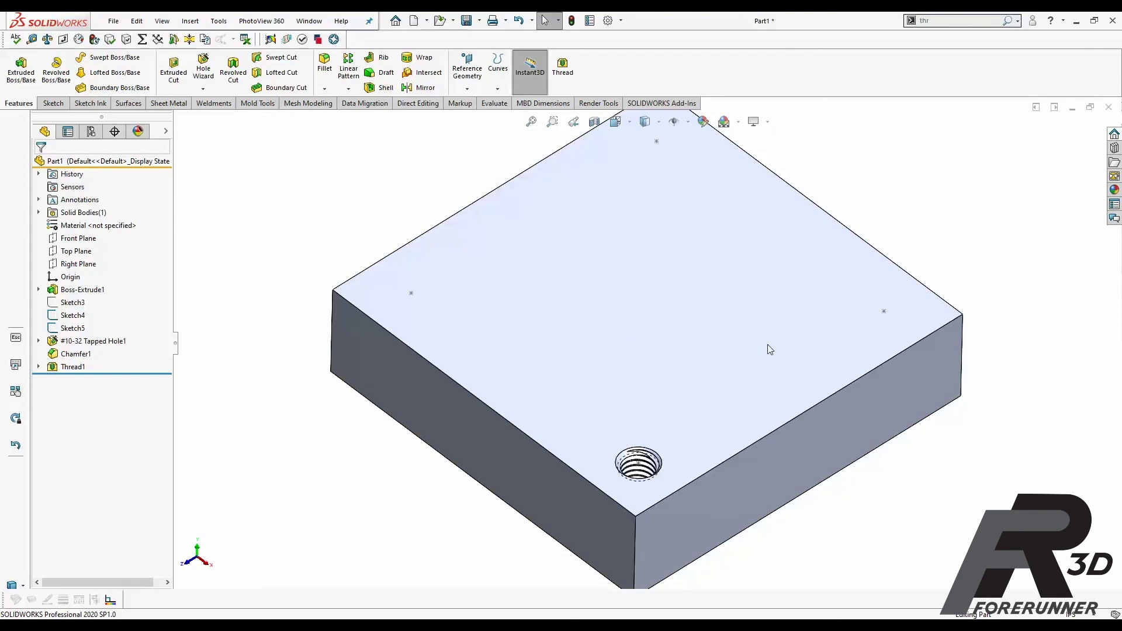
scroll(787, 269, up, 1)
scroll(787, 269, down, 1)
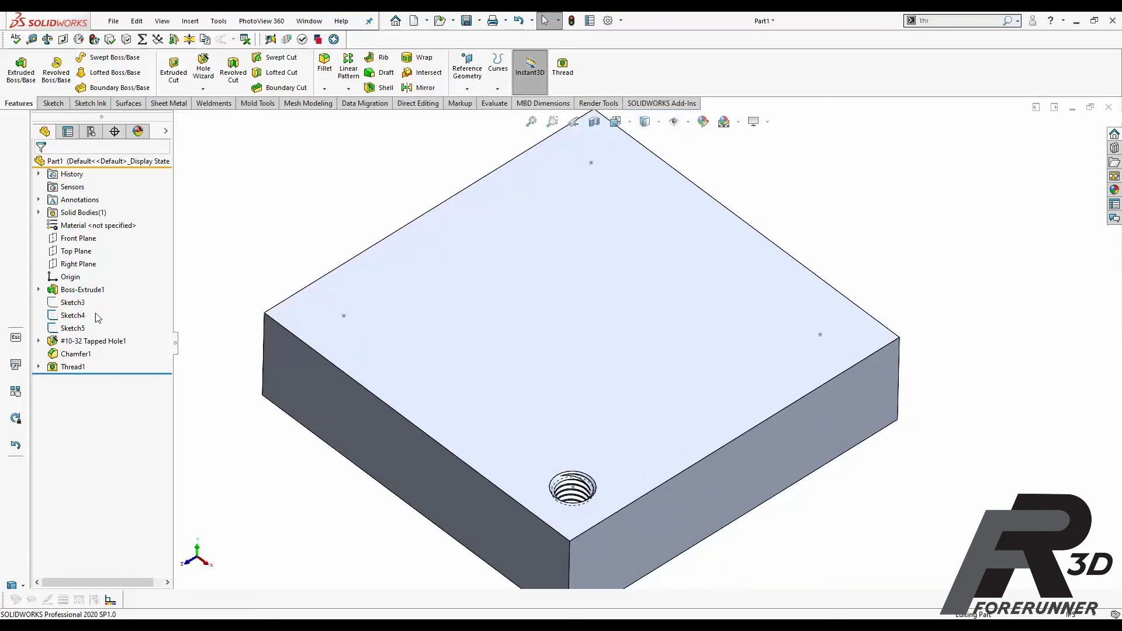
- Highlight Sketch4 and Sketch5 in turn to see which points on the block each contains, then clear the selection
click(79, 308)
click(80, 315)
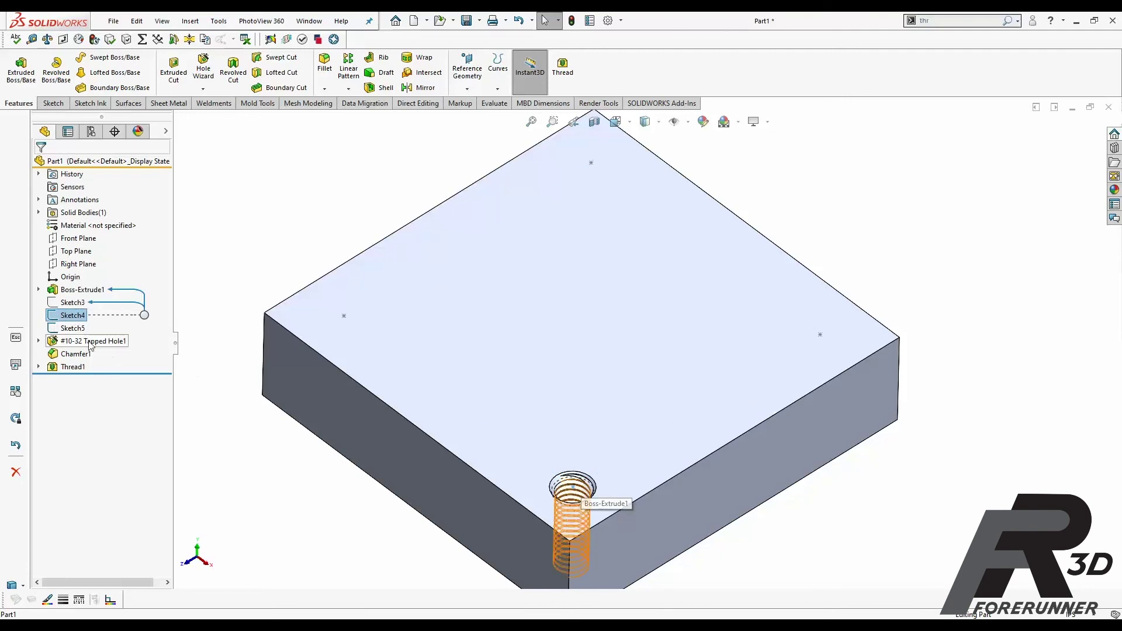
click(81, 327)
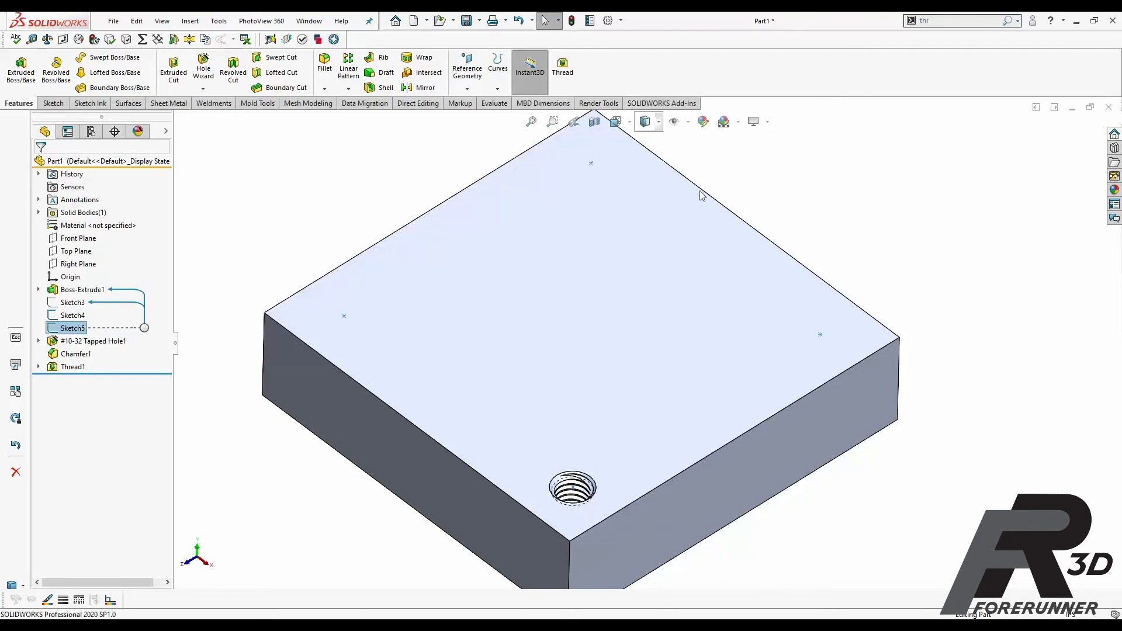
click(317, 178)
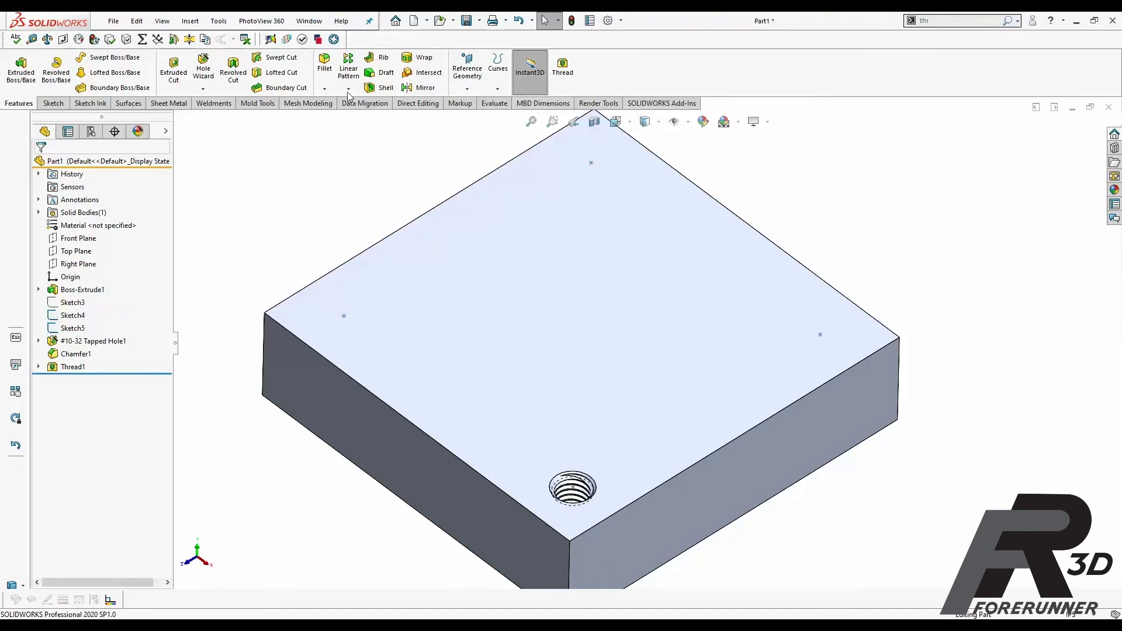
- Start a Sketch Driven Pattern and pick the sketch point at the threaded hole's centre as its layout sketch
click(349, 89)
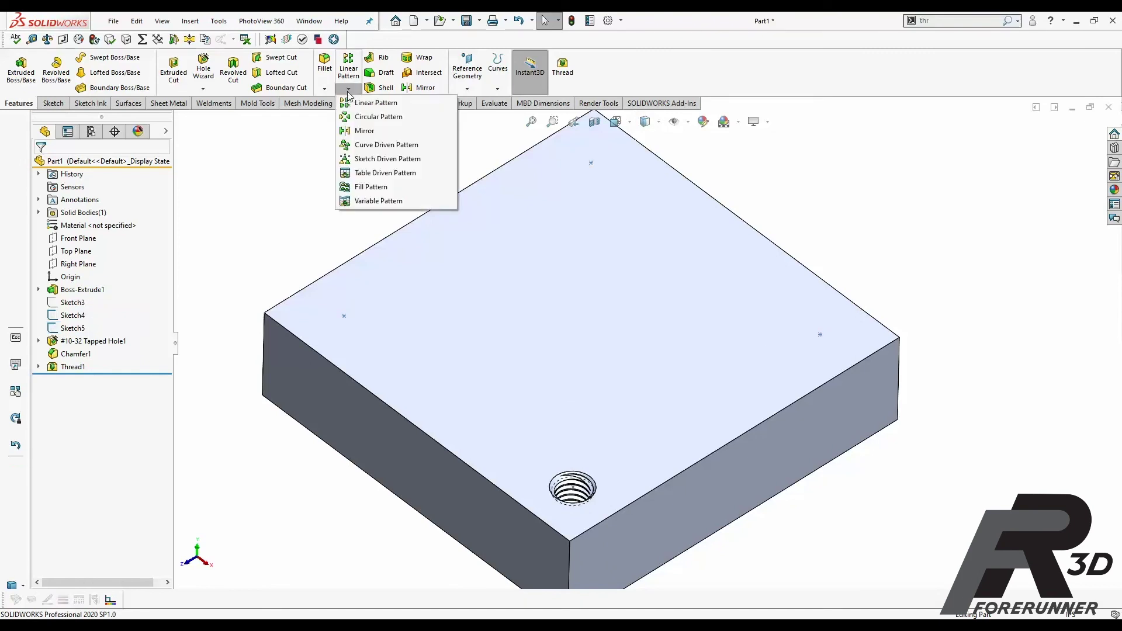
click(389, 159)
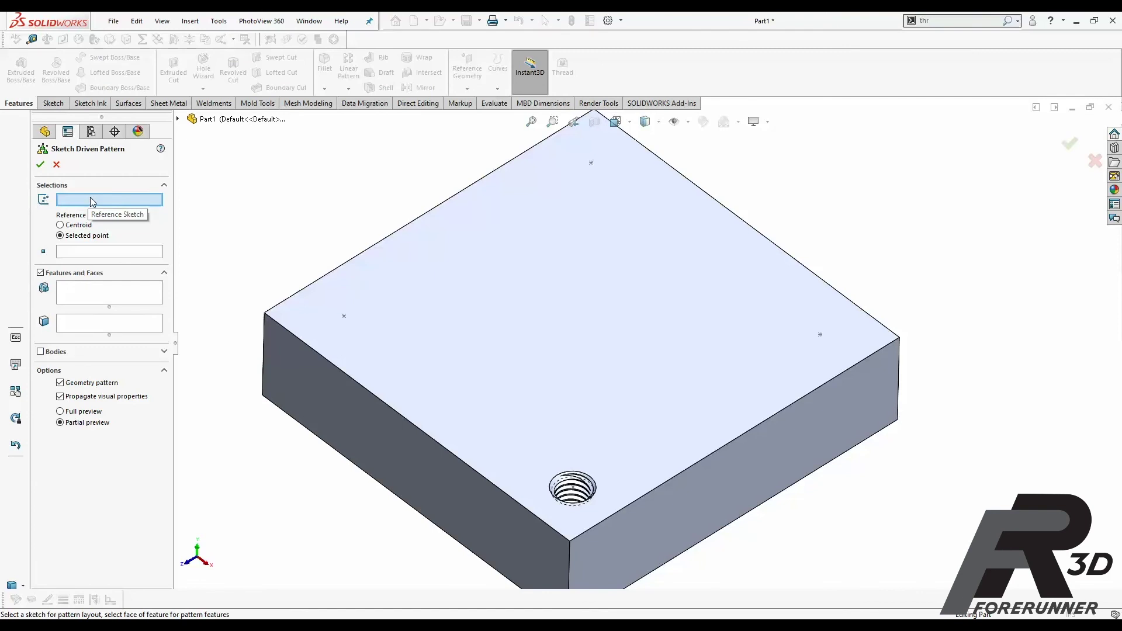
click(579, 493)
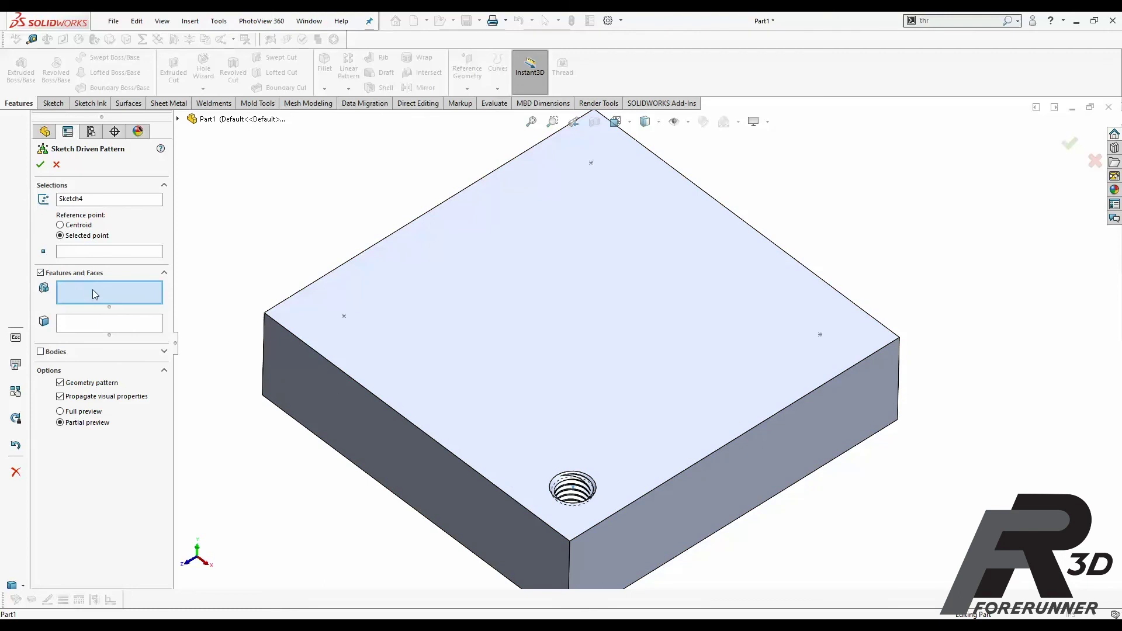
- Add the #10-32 tapped hole, its chamfer and the thread as the features to pattern
click(178, 118)
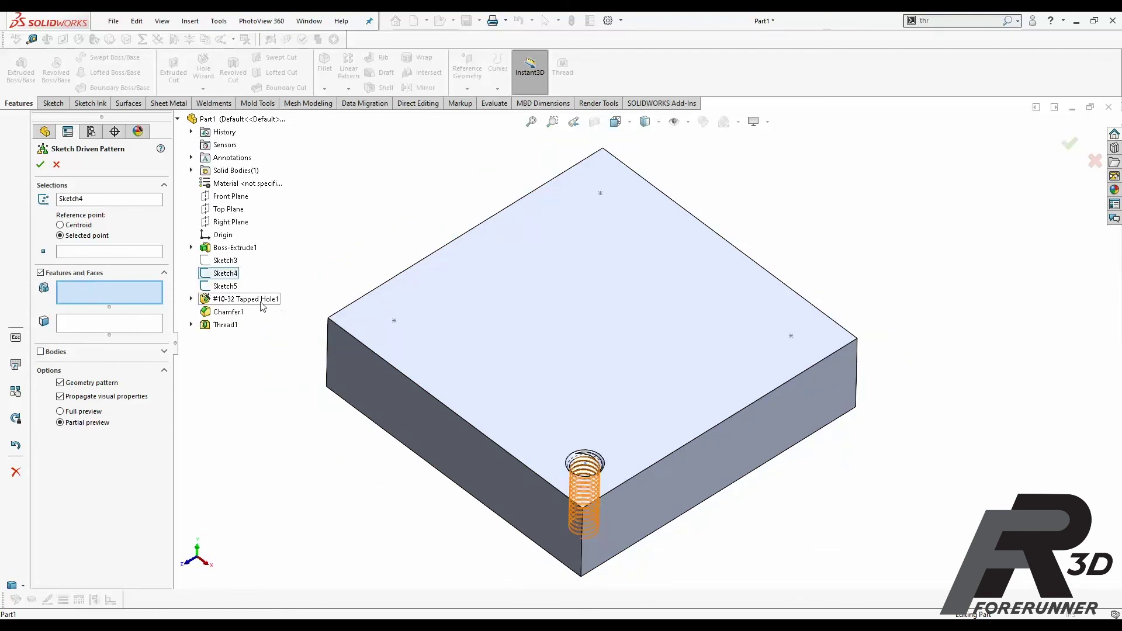
click(262, 301)
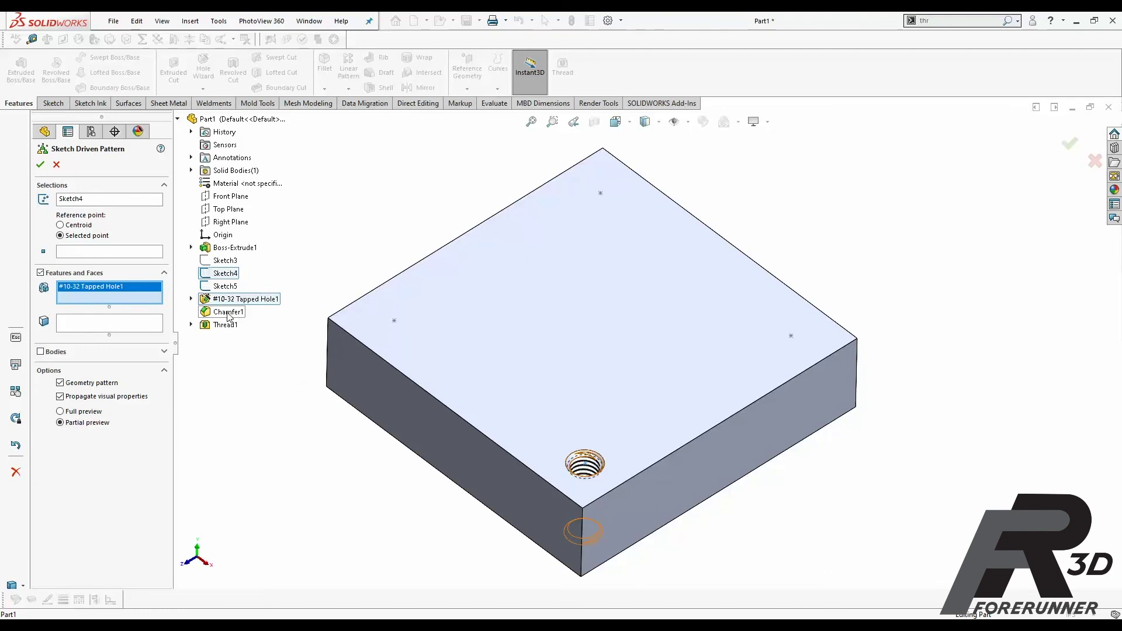
click(238, 312)
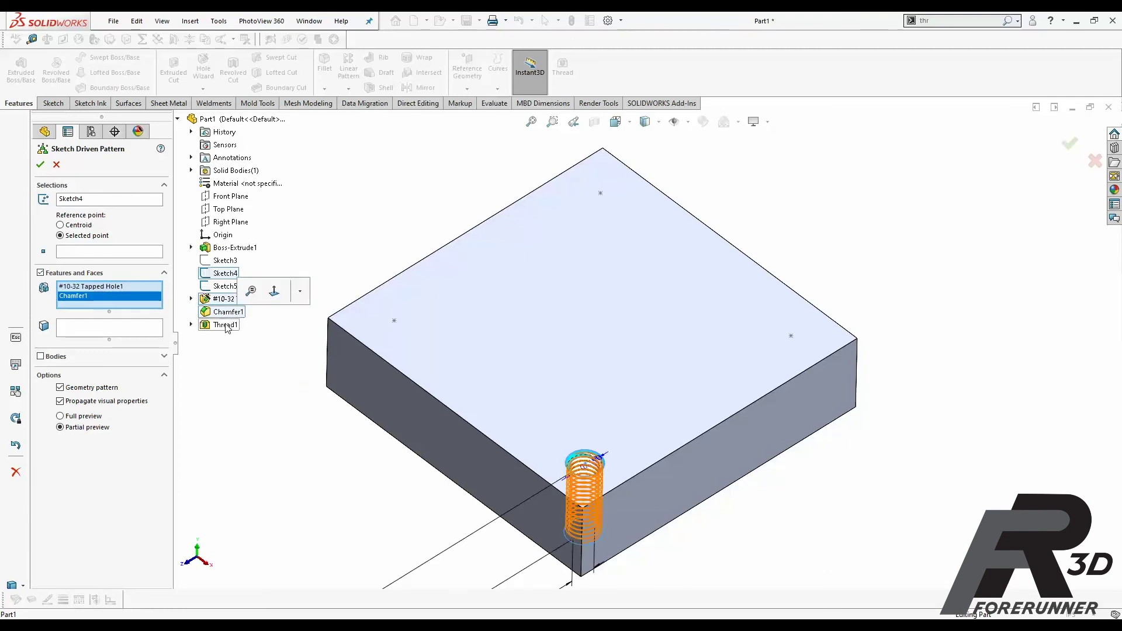
click(227, 325)
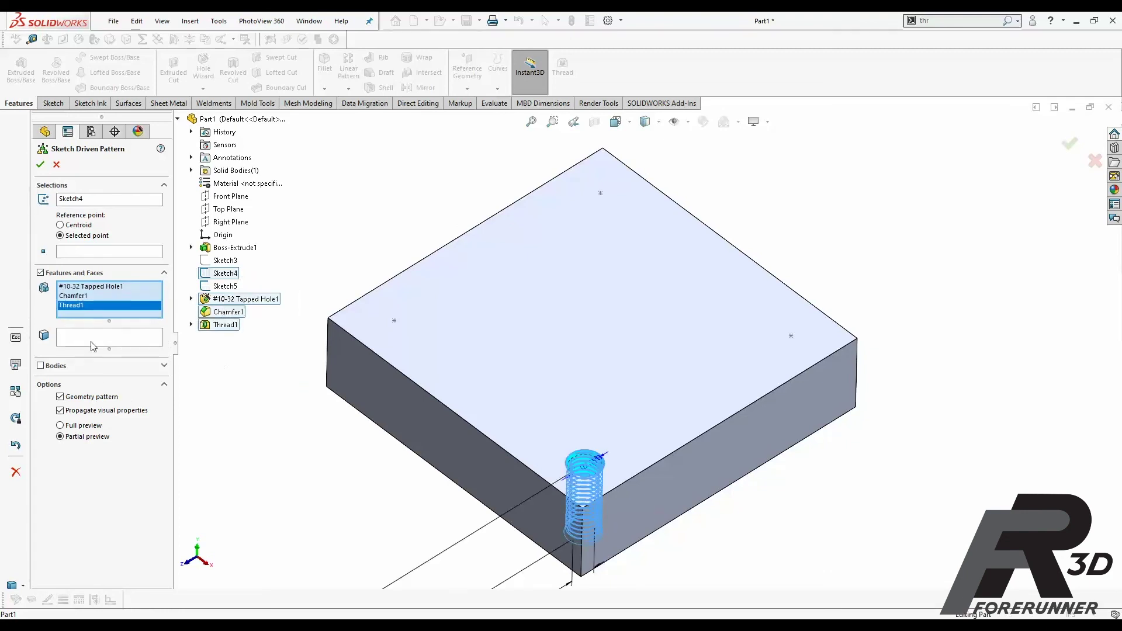
click(69, 253)
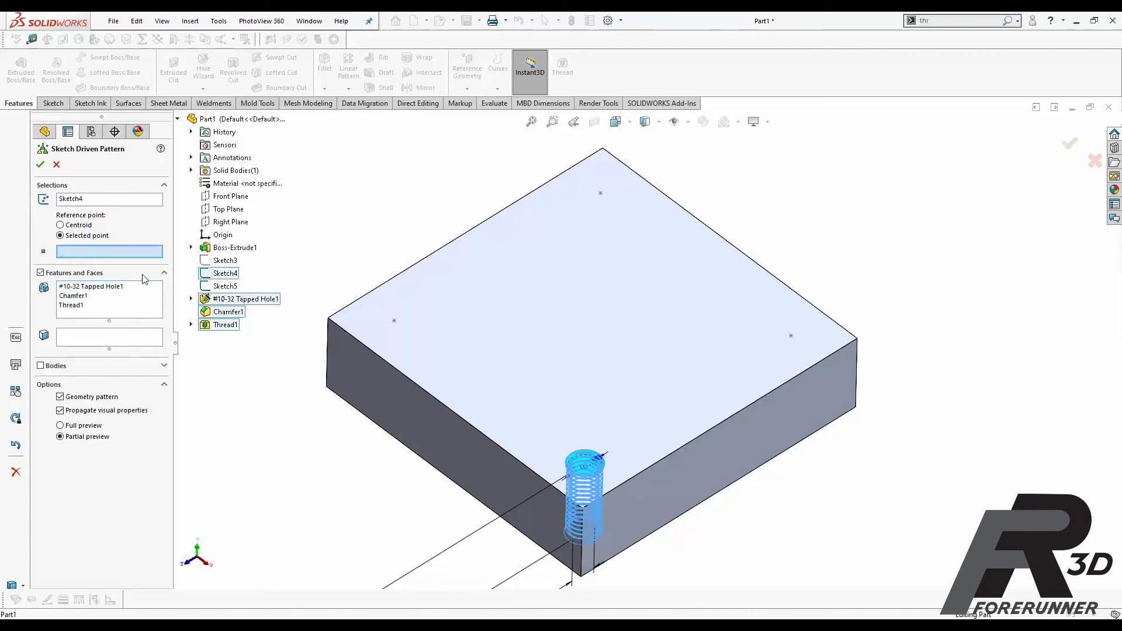
click(394, 321)
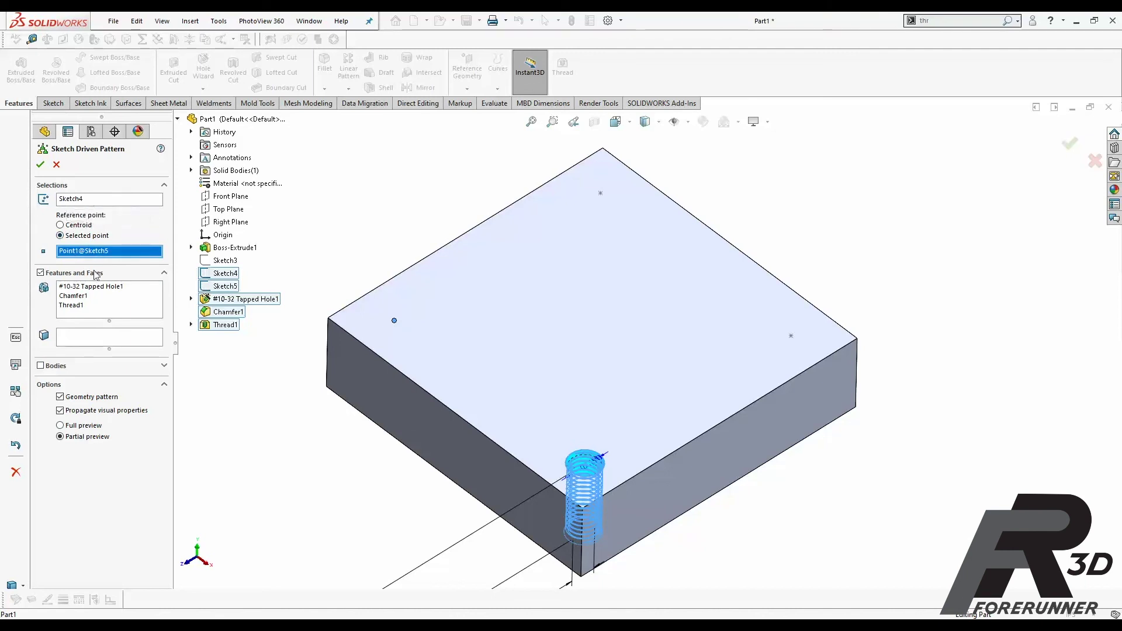
click(40, 164)
right_click(140, 250)
click(161, 271)
- Replace the pattern's layout sketch with Sketch5, which holds the points at the other three corners
right_click(96, 201)
click(97, 208)
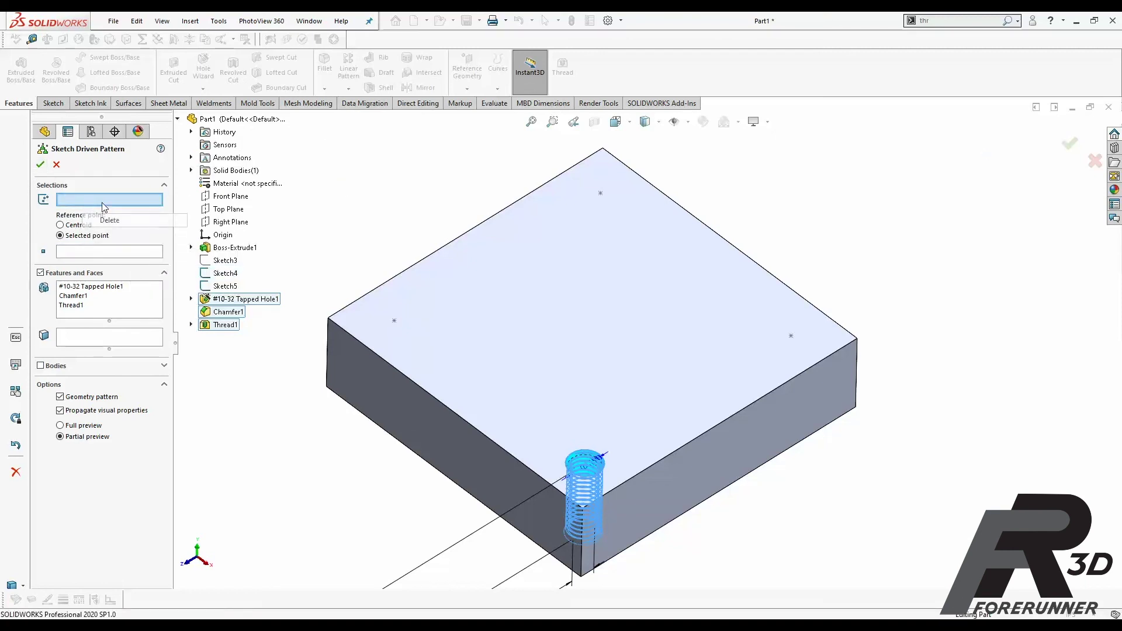
click(394, 321)
- Set the sketch point at the threaded hole's centre as the pattern's reference point and review the preview at the other corners
click(85, 253)
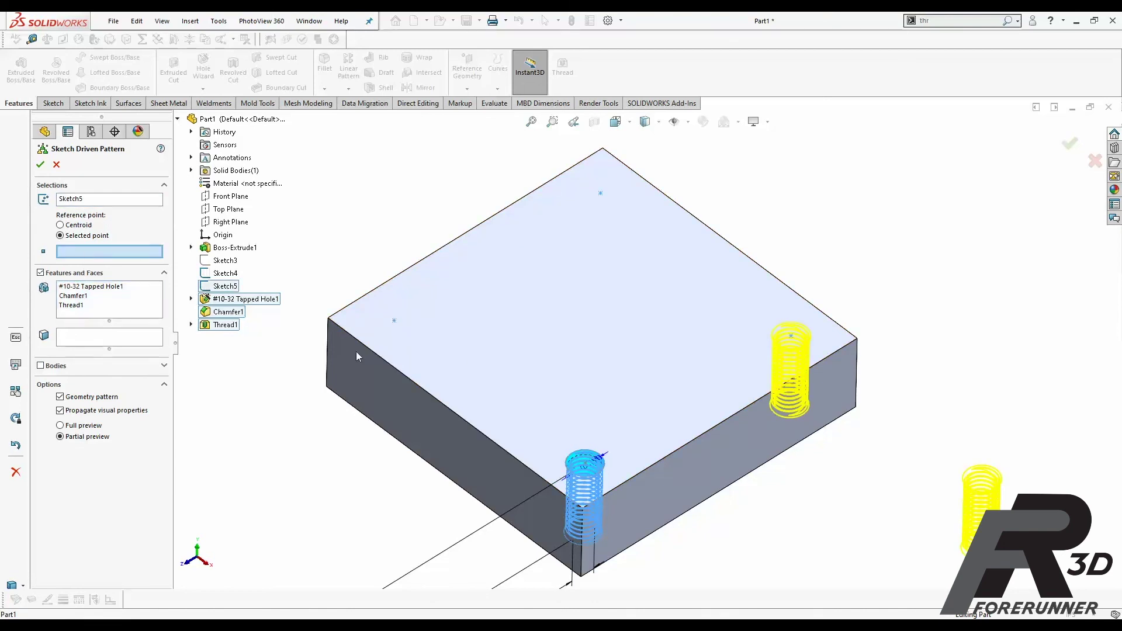
scroll(588, 457, down, 5)
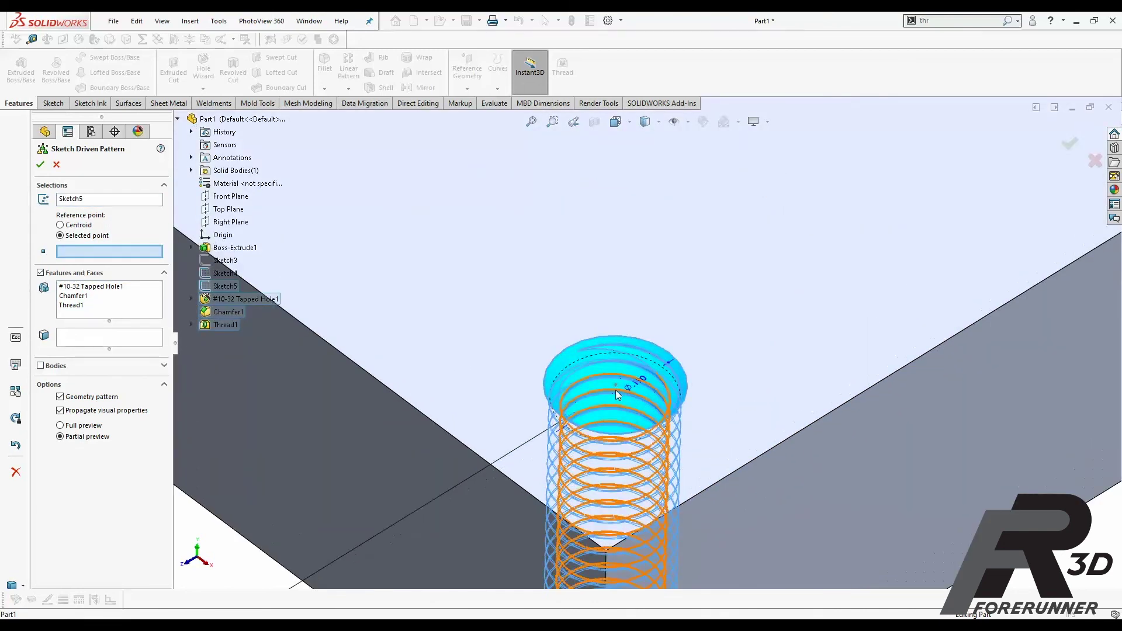
click(615, 387)
key(f)
scroll(775, 247, up, 1)
scroll(765, 251, down, 2)
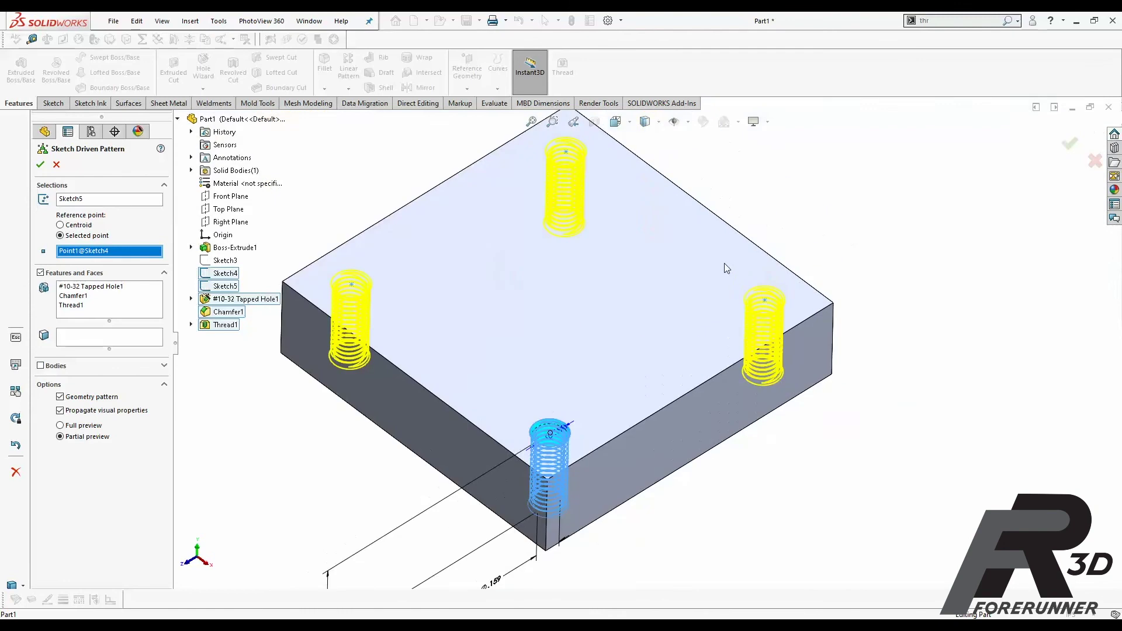
- Create the sketch-driven pattern of the tapped hole, chamfer and thread at the block's other three corners
scroll(543, 252, up, 1)
scroll(520, 247, down, 1)
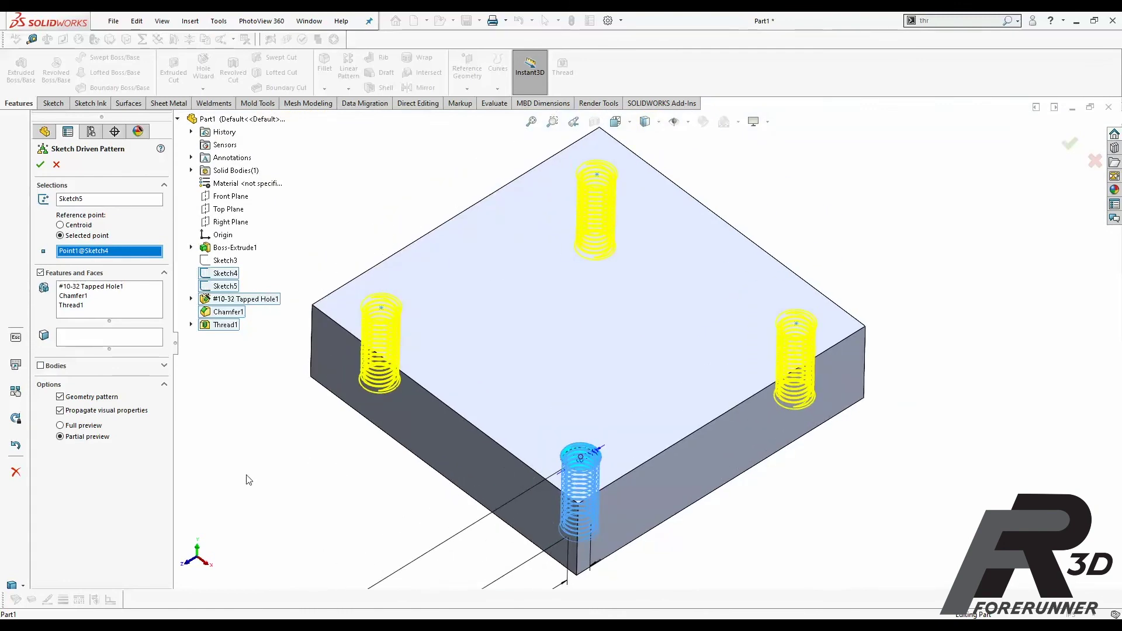
click(40, 164)
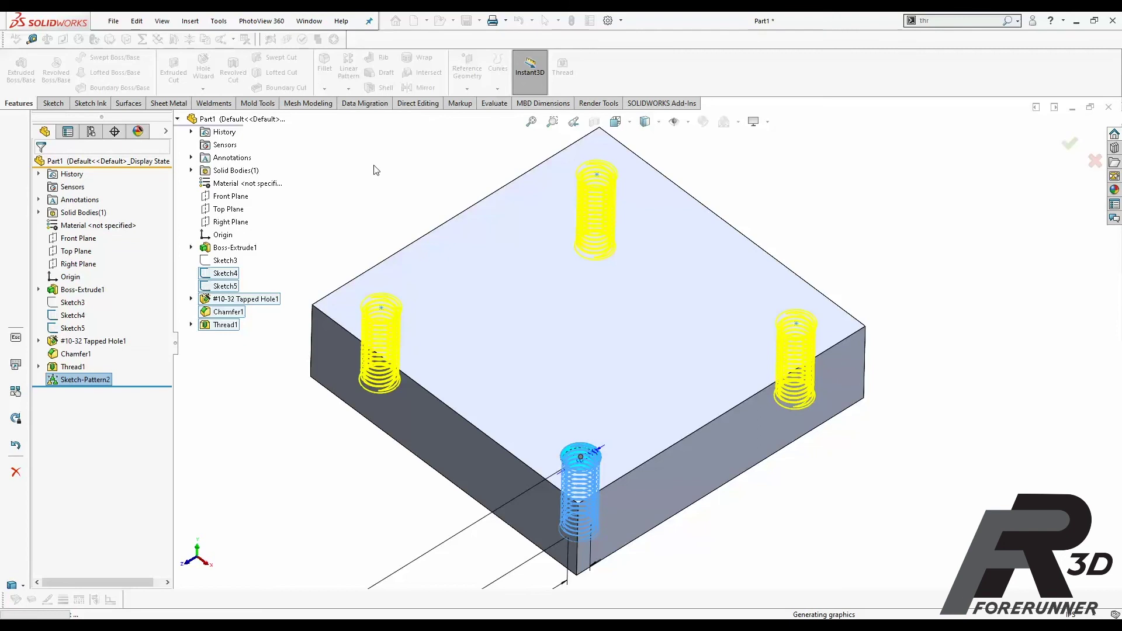
- Examine the patterned threaded holes at all four corners of the block from different angles
scroll(397, 172, up, 1)
scroll(409, 174, down, 1)
scroll(748, 325, up, 2)
middle_drag(748, 326, 715, 408)
scroll(601, 346, down, 2)
middle_drag(602, 347, 700, 356)
scroll(637, 404, up, 1)
scroll(642, 479, down, 1)
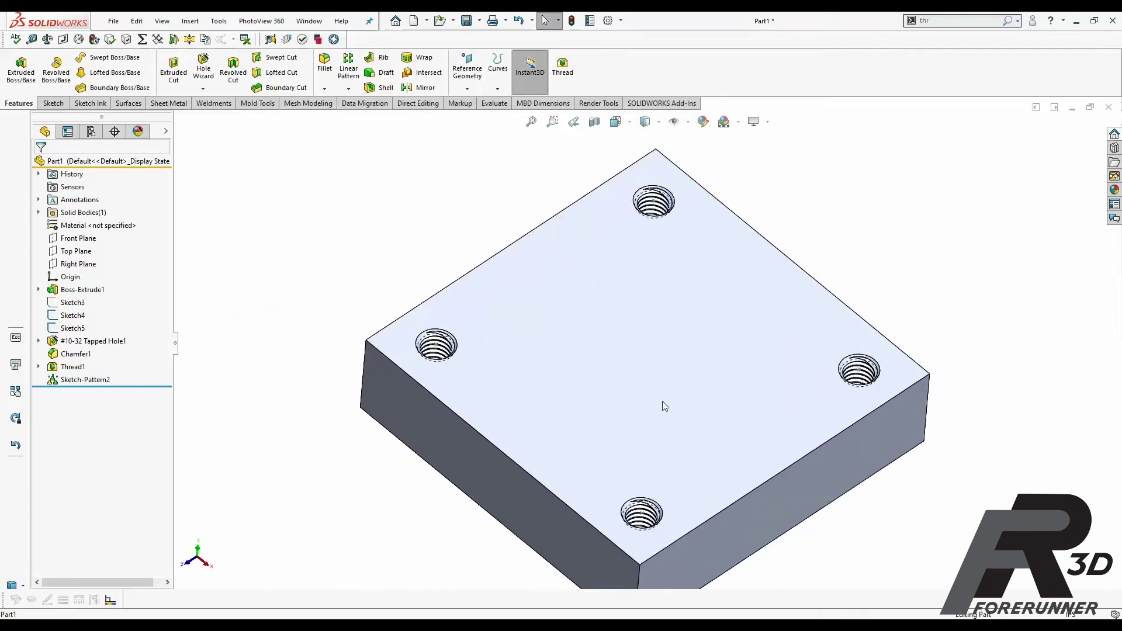
scroll(664, 402, up, 1)
scroll(851, 398, down, 1)
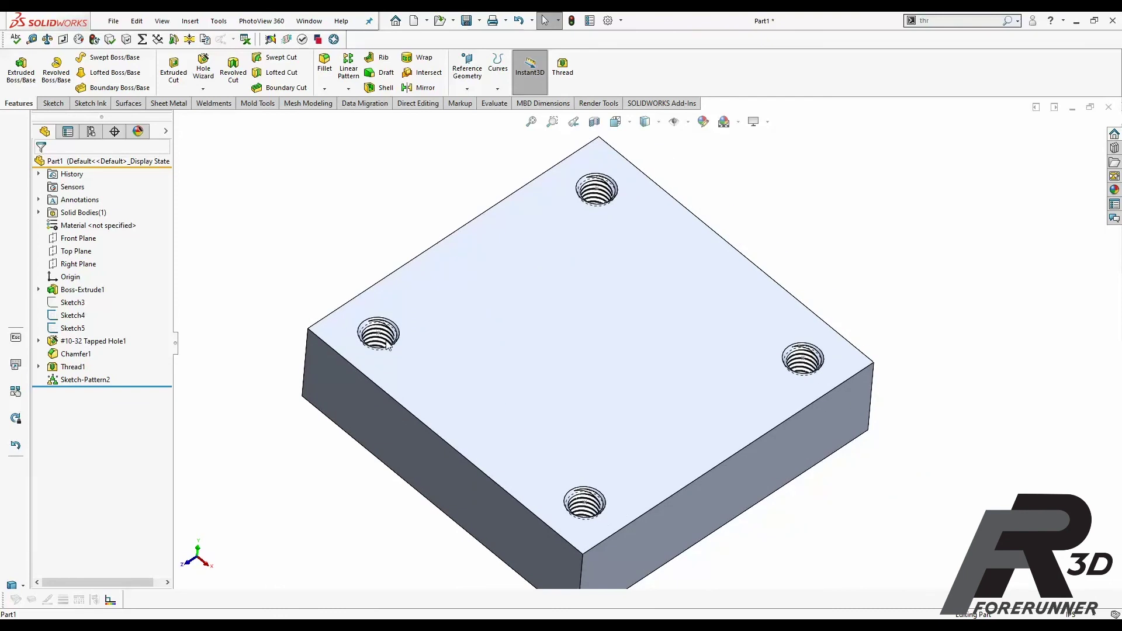
- Inspect the chamfer and modelled thread inside one corner hole up close, and return to viewing the whole block
scroll(386, 345, down, 6)
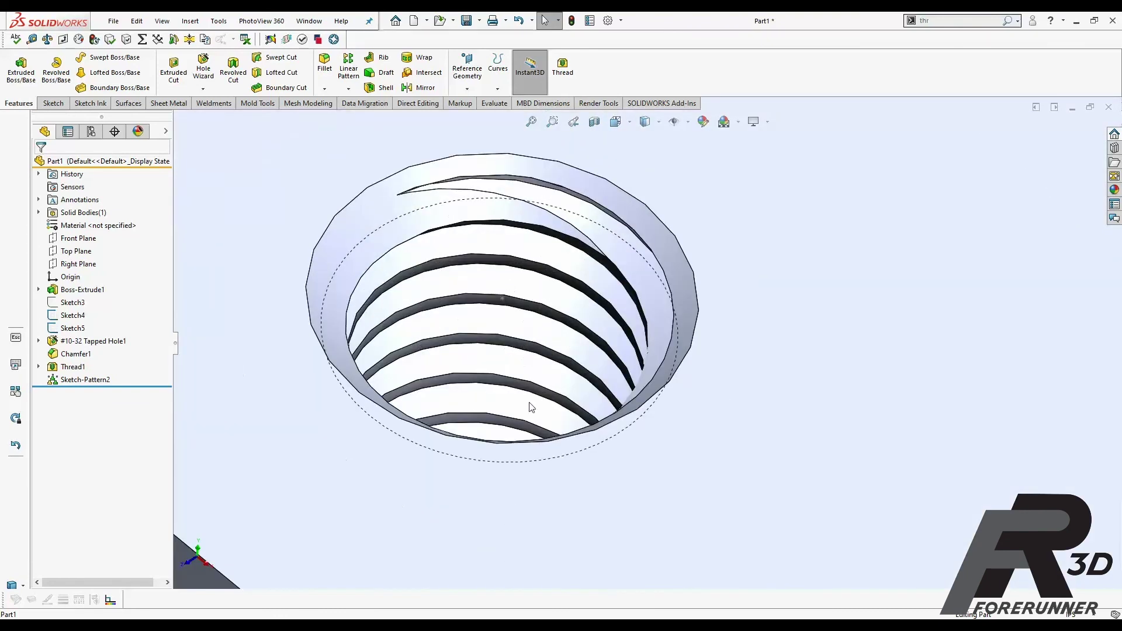
middle_drag(588, 308, 555, 444)
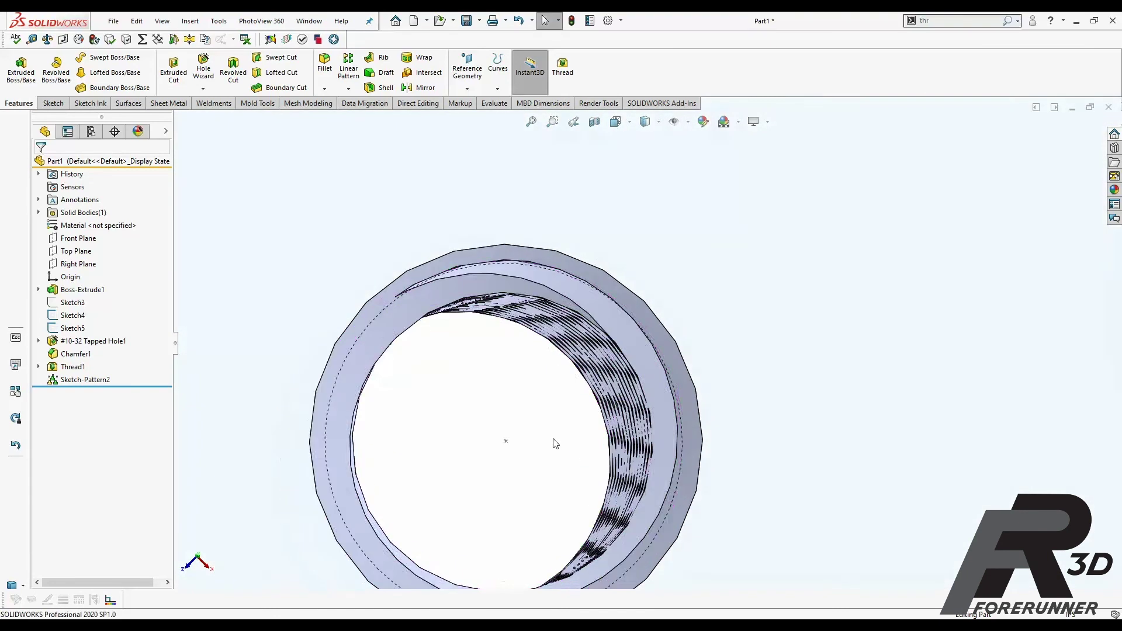
scroll(555, 444, up, 5)
middle_drag(622, 394, 627, 313)
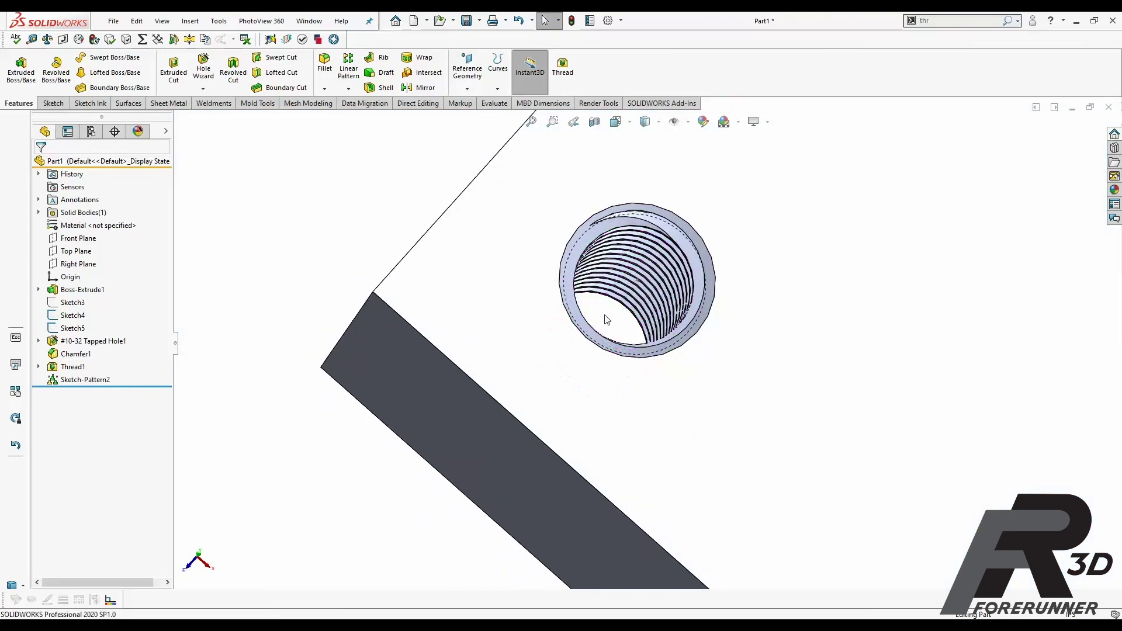
scroll(698, 272, up, 6)
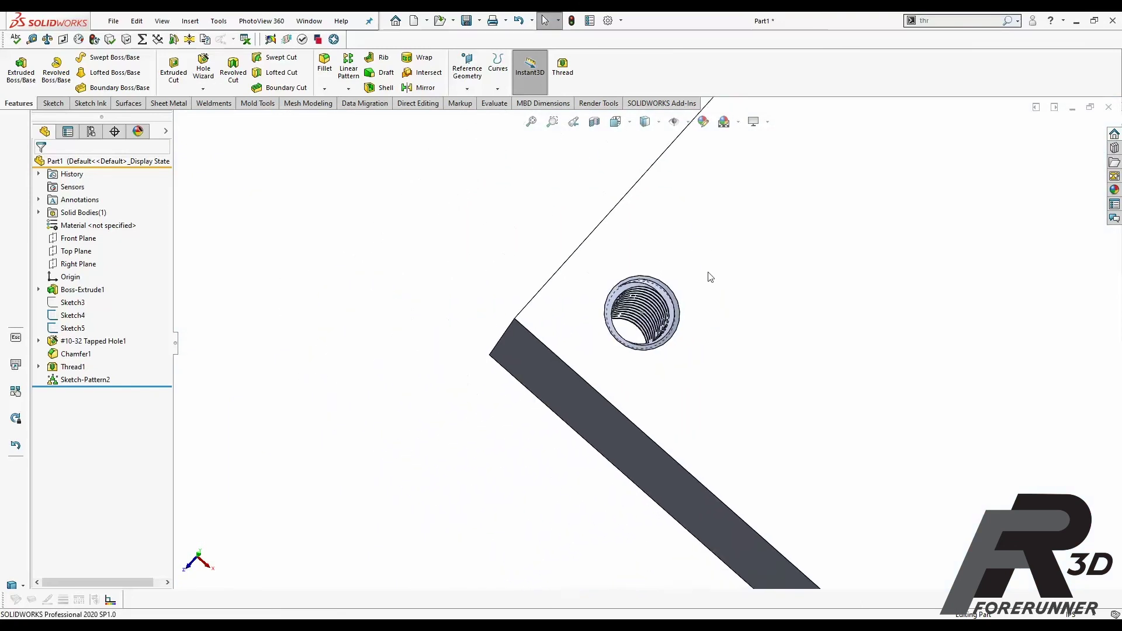
scroll(817, 290, down, 1)
middle_drag(817, 297, 521, 362)
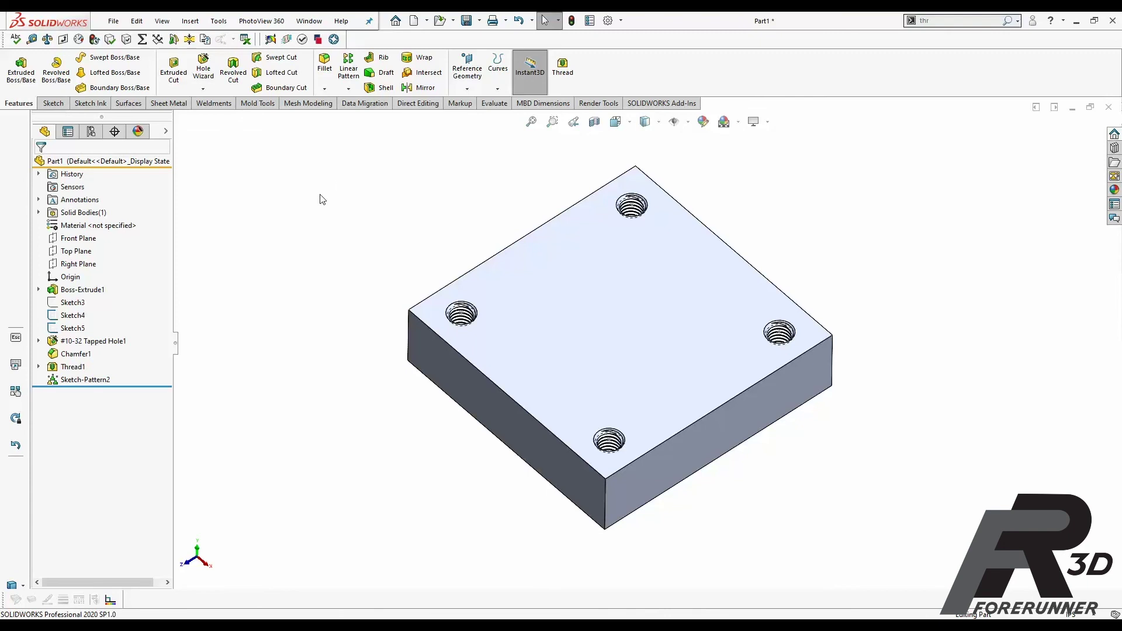
scroll(838, 160, up, 1)
scroll(838, 160, down, 1)
middle_drag(550, 312, 558, 304)
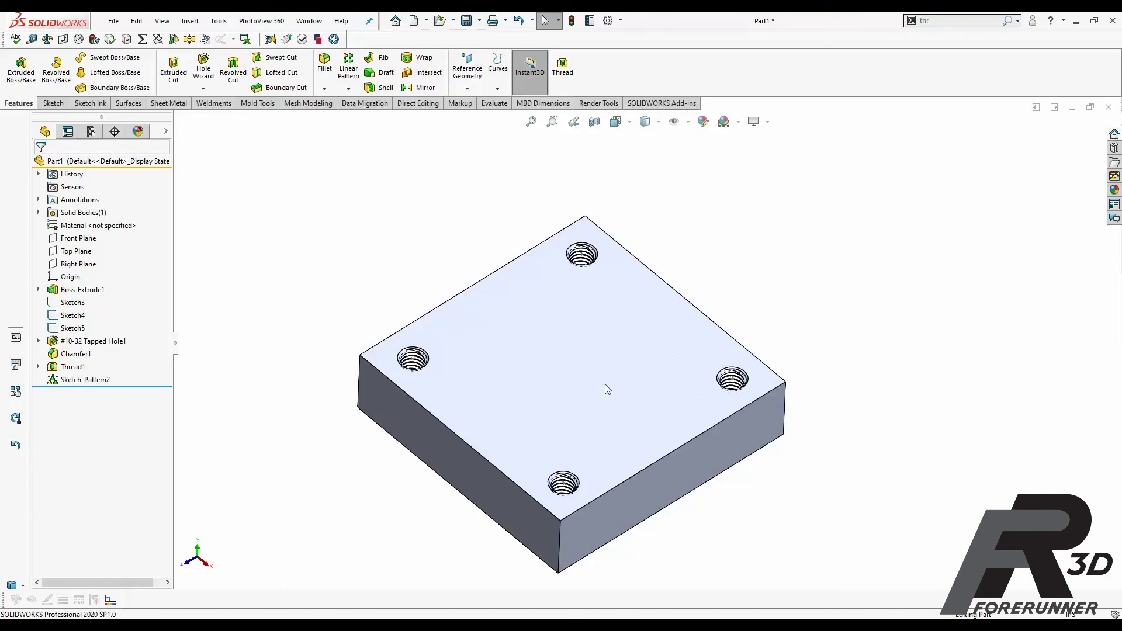
- Suppress the Thread1 feature to check the block without its real thread, and unsuppress it again
scroll(555, 518, down, 5)
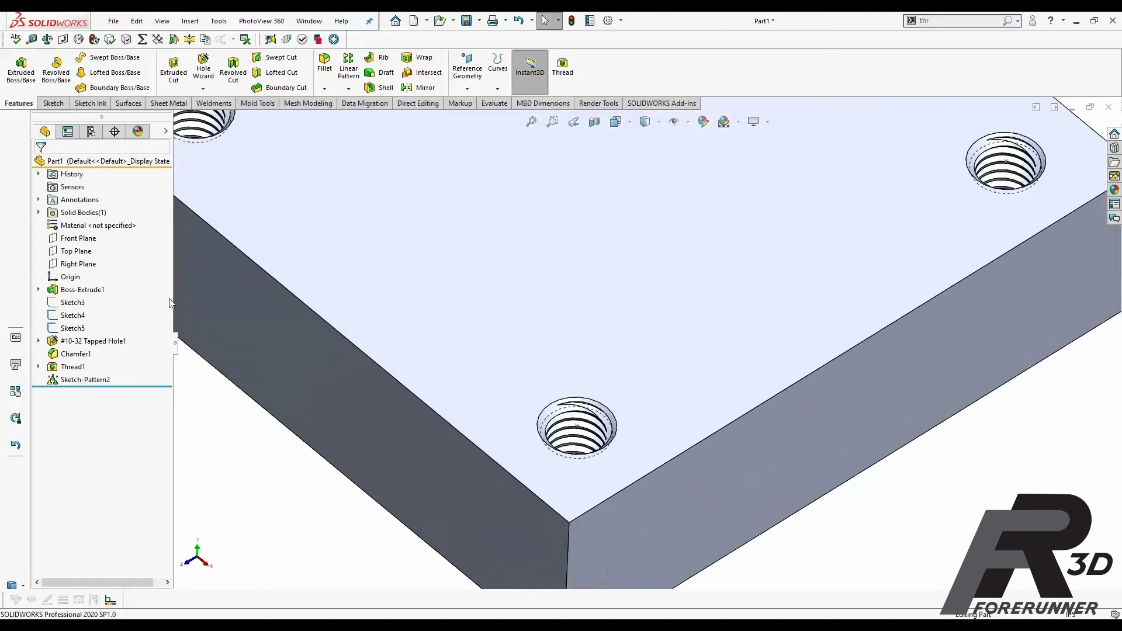
click(69, 366)
click(97, 325)
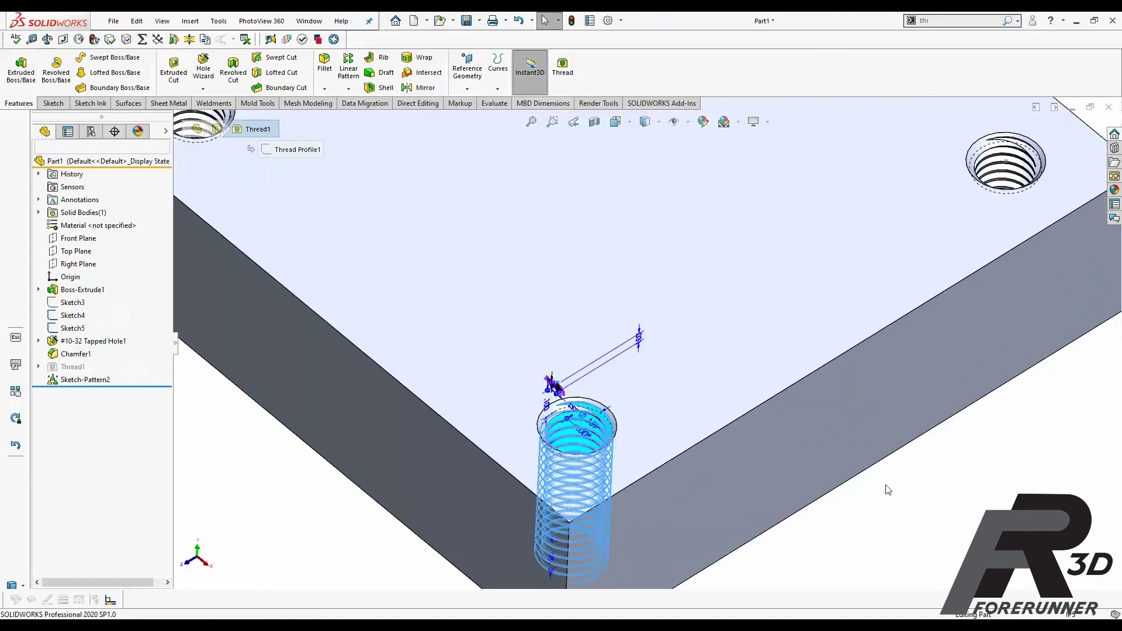
scroll(700, 257, up, 4)
key(f)
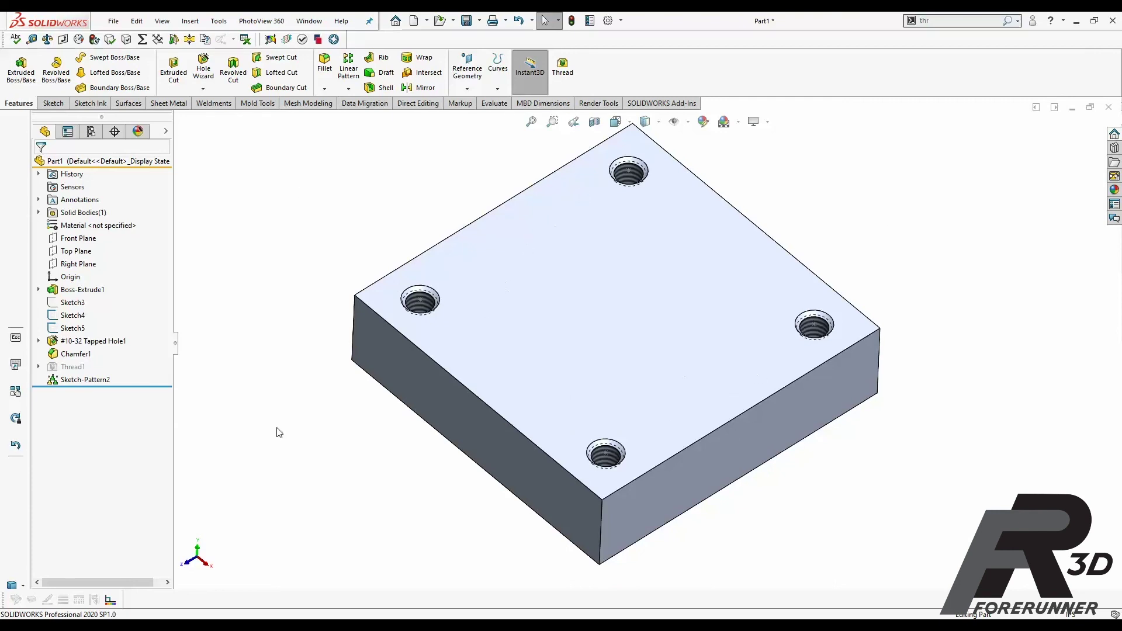
click(69, 367)
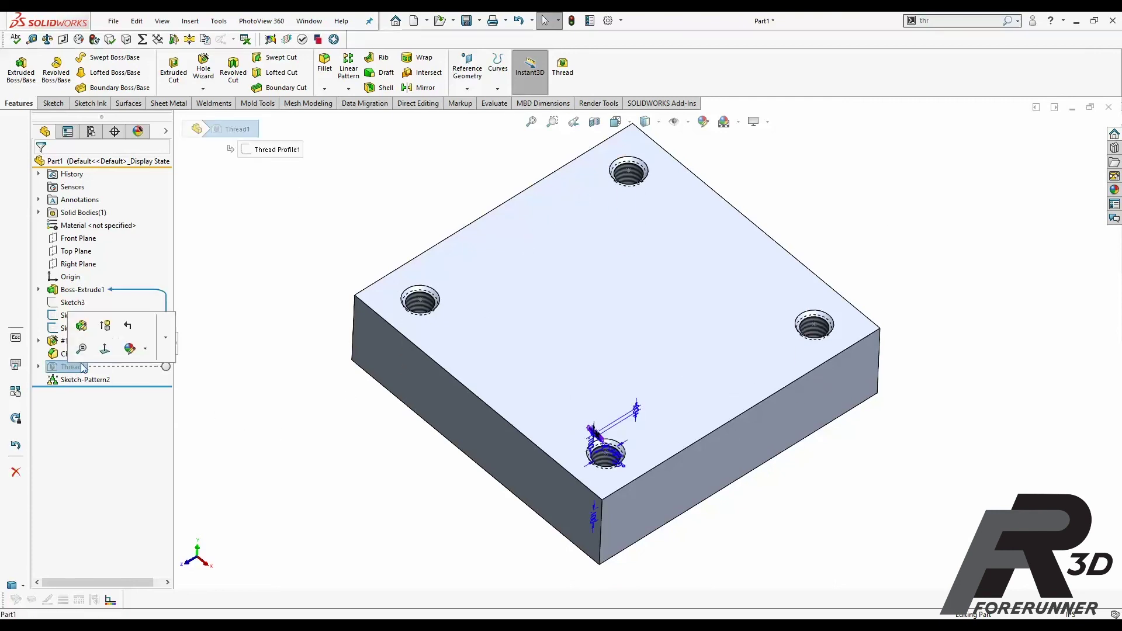
click(117, 328)
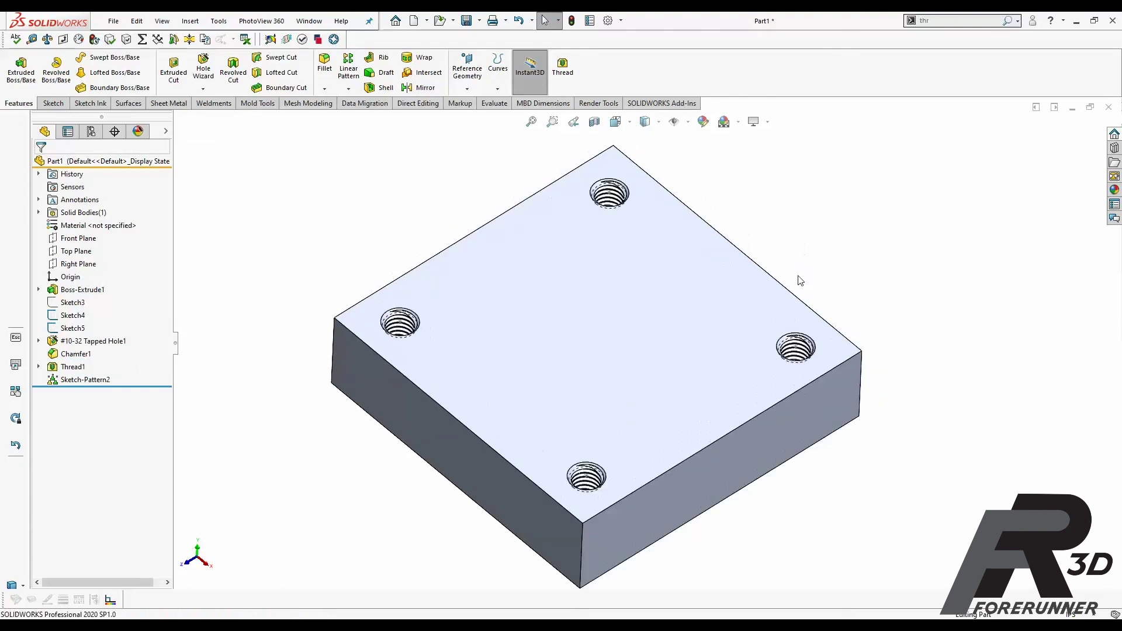
middle_drag(563, 333, 573, 395)
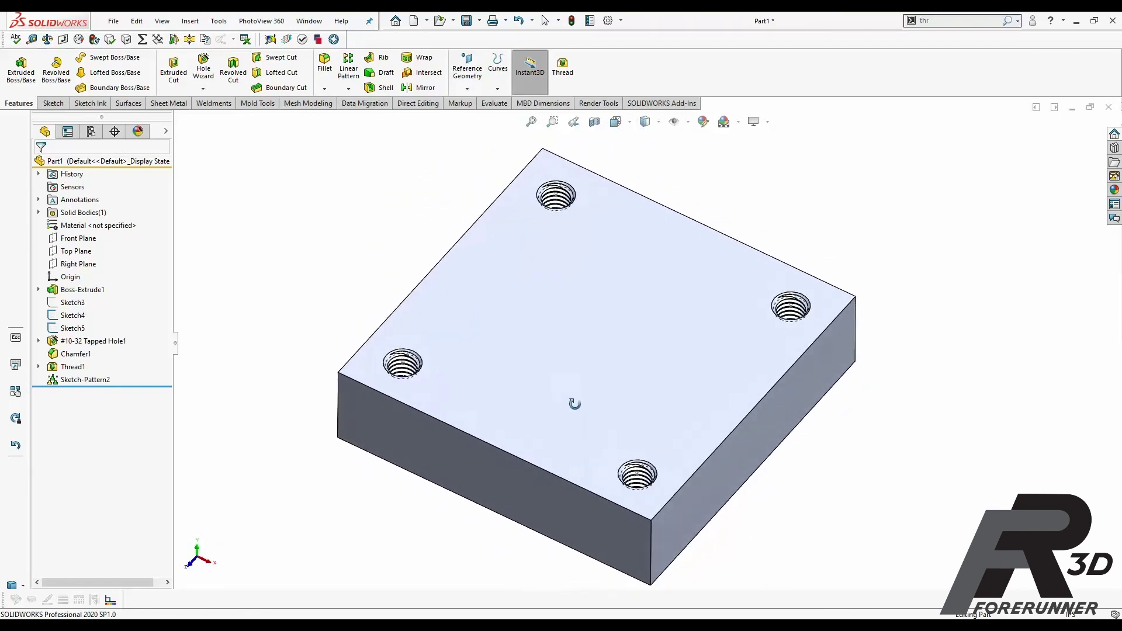
mouse_move(828, 217)
middle_down()
mouse_move(839, 218)
mouse_move(832, 213)
middle_up()
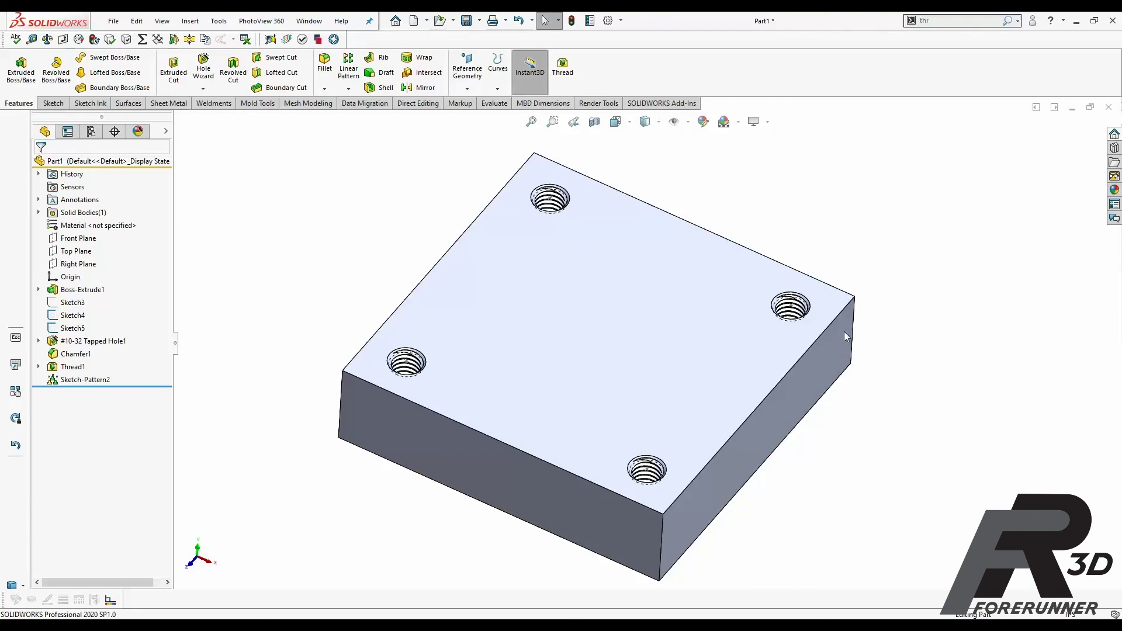
middle_drag(745, 349, 746, 360)
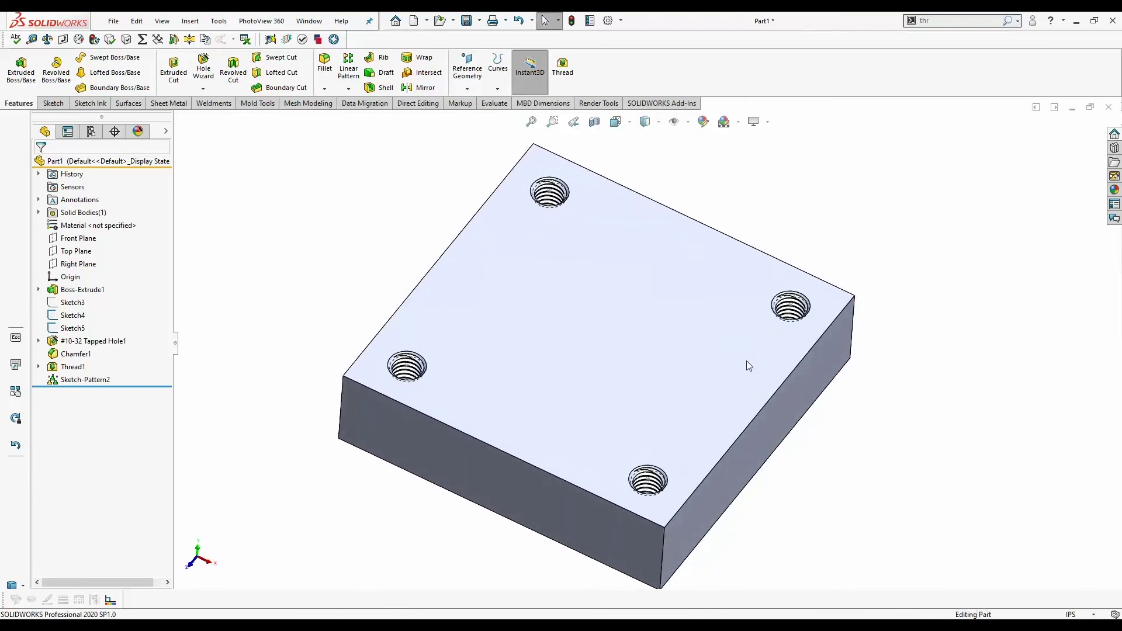